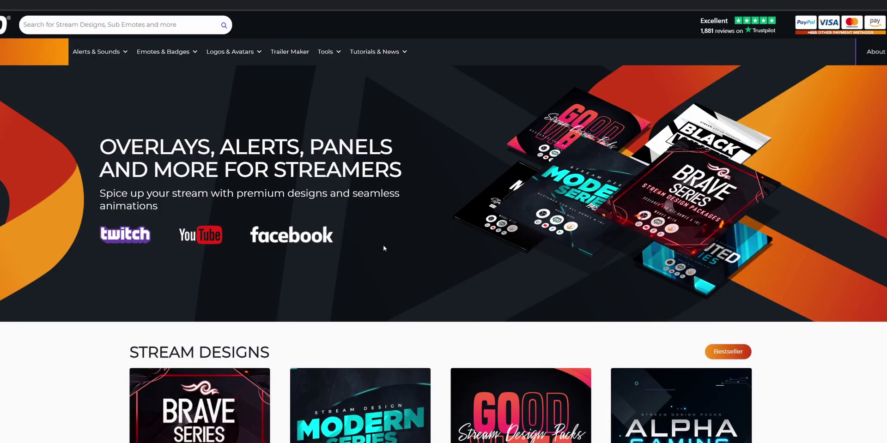
Browse the OWN3D stream designs and open the Brave Series package.
{"action": "scroll", "coordinate": [384, 244], "scroll_direction": "down", "scroll_amount": 10}
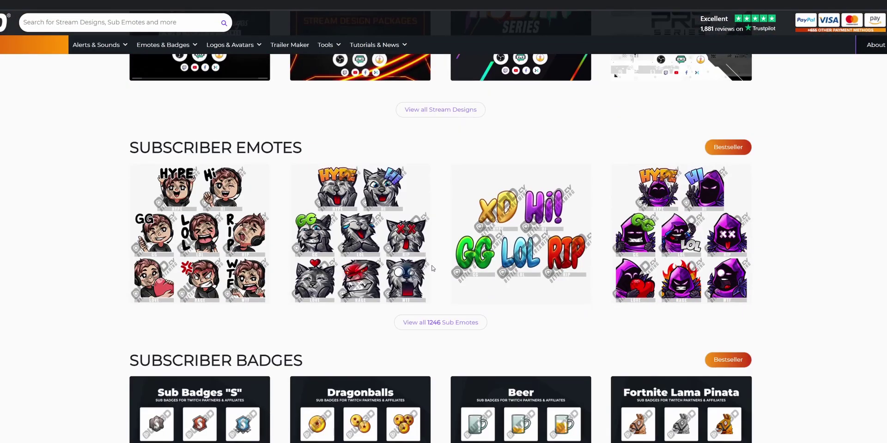
{"action": "scroll", "coordinate": [433, 269], "scroll_direction": "up", "scroll_amount": 8}
{"action": "scroll", "coordinate": [363, 219], "scroll_direction": "down", "scroll_amount": 5}
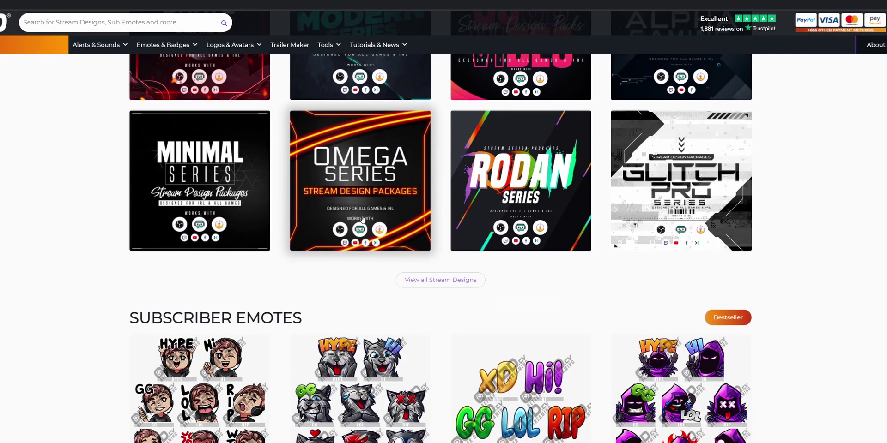
{"action": "scroll", "coordinate": [324, 211], "scroll_direction": "down", "scroll_amount": 1}
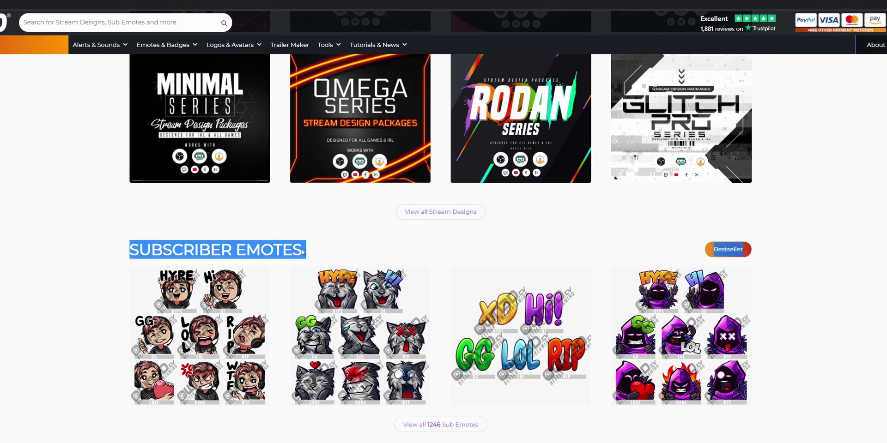
{"action": "scroll", "coordinate": [319, 233], "scroll_direction": "down", "scroll_amount": 10}
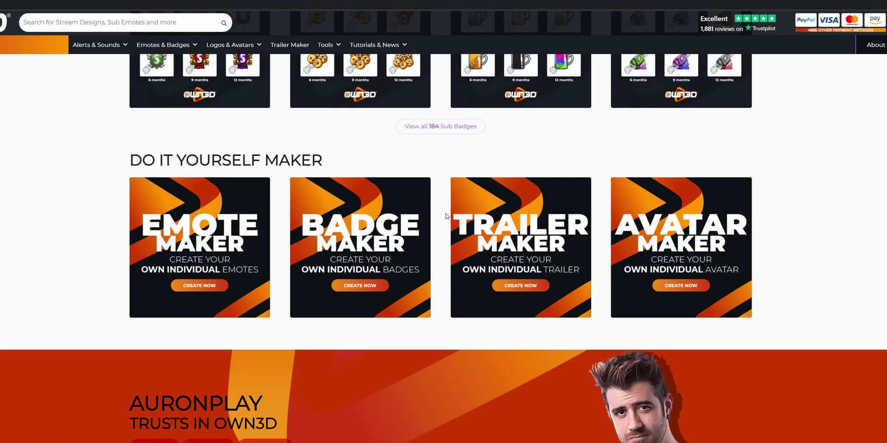
{"action": "scroll", "coordinate": [25, 280], "scroll_direction": "up", "scroll_amount": 15}
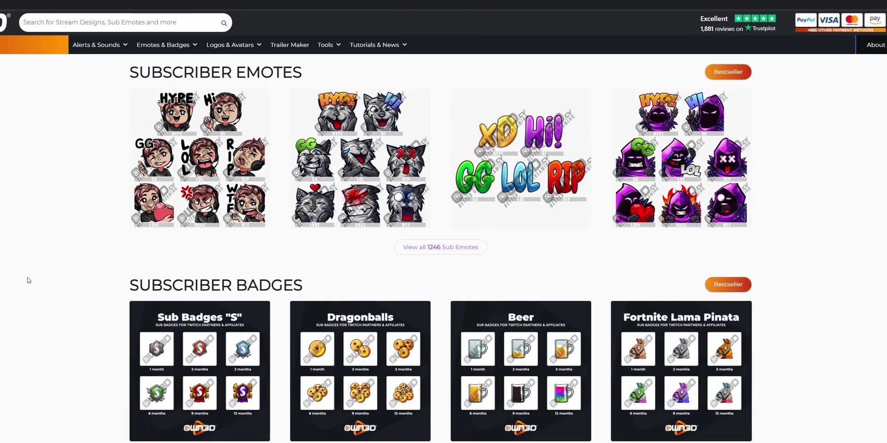
{"action": "scroll", "coordinate": [42, 281], "scroll_direction": "up", "scroll_amount": 3}
{"action": "scroll", "coordinate": [57, 285], "scroll_direction": "down", "scroll_amount": 5}
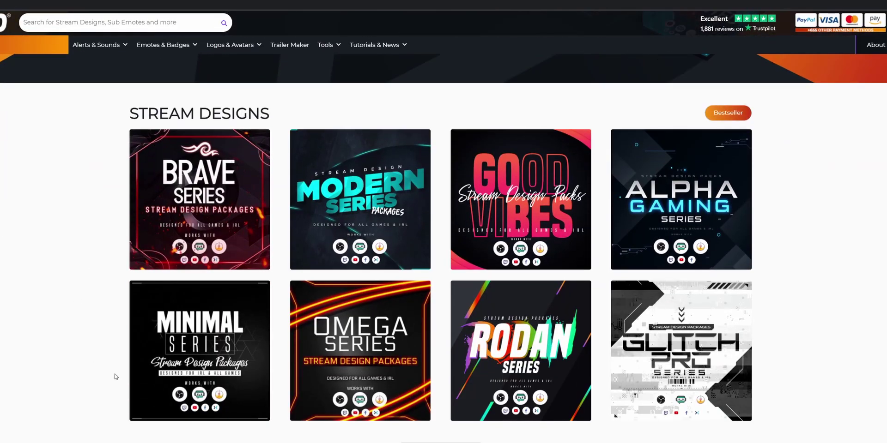
{"action": "left_click", "coordinate": [200, 187]}
Scroll to the Interactive Showcase and preview the Brave Series scene transition.
{"action": "scroll", "coordinate": [444, 222], "scroll_direction": "down", "scroll_amount": 10}
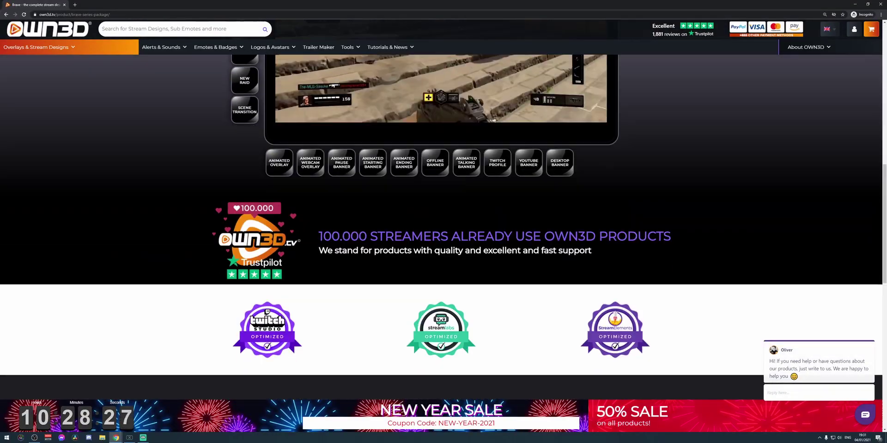
{"action": "scroll", "coordinate": [588, 256], "scroll_direction": "down", "scroll_amount": 4}
{"action": "scroll", "coordinate": [588, 256], "scroll_direction": "up", "scroll_amount": 12}
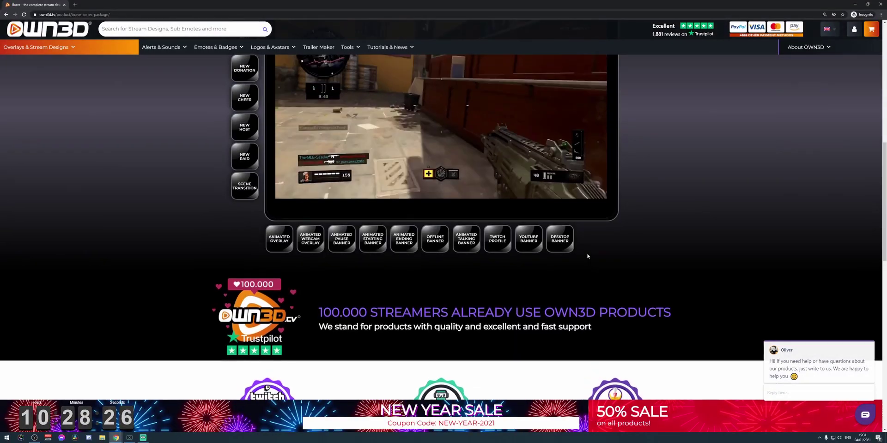
{"action": "scroll", "coordinate": [616, 229], "scroll_direction": "down", "scroll_amount": 3}
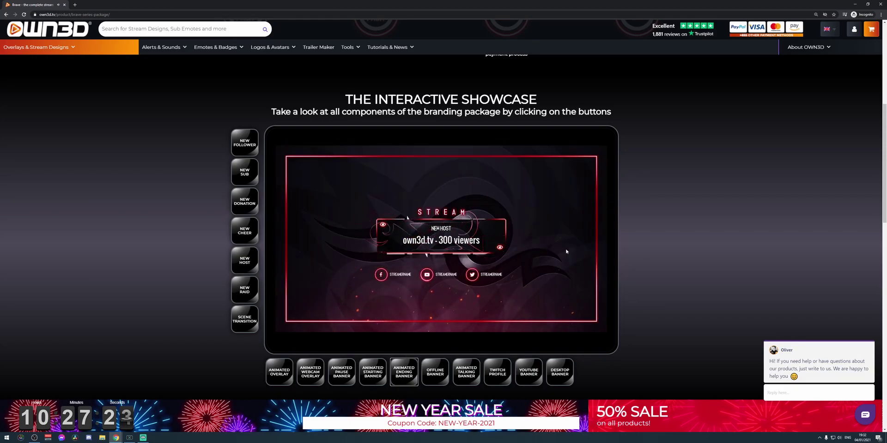
{"action": "left_click", "coordinate": [253, 326]}
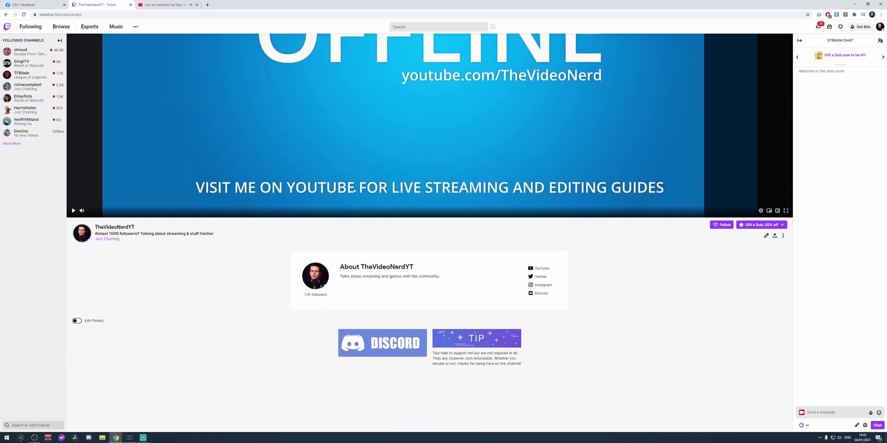
{"action": "scroll", "coordinate": [353, 188], "scroll_direction": "down", "scroll_amount": 4}
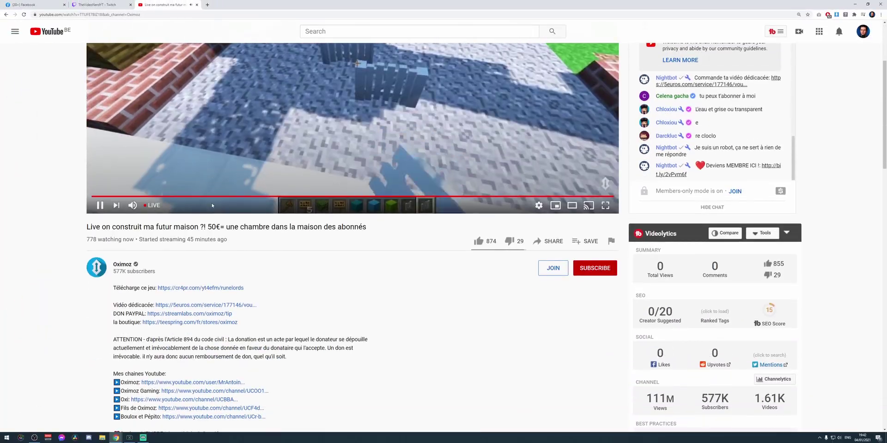
{"action": "scroll", "coordinate": [197, 222], "scroll_direction": "down", "scroll_amount": 2}
{"action": "left_click_drag", "start_coordinate": [114, 238], "coordinate": [226, 239]}
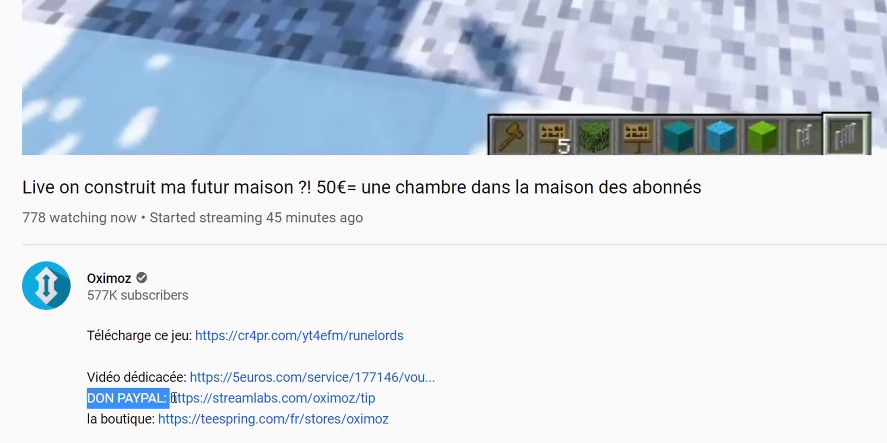
{"action": "left_click_drag", "start_coordinate": [360, 403], "coordinate": [380, 406]}
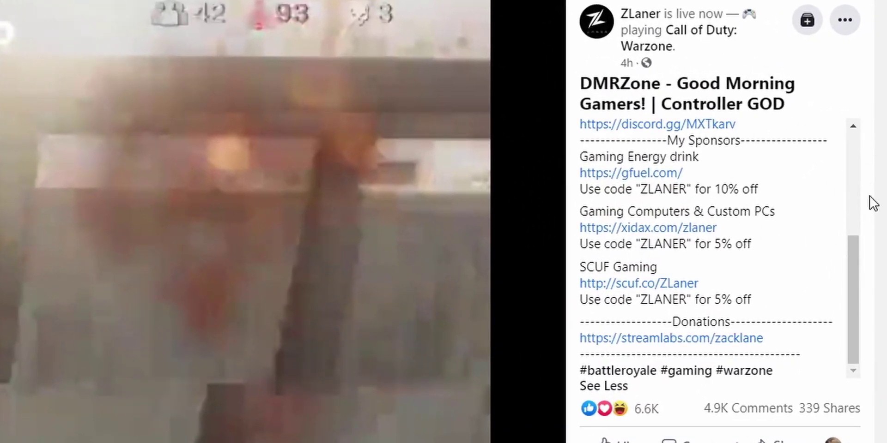
{"action": "left_click_drag", "start_coordinate": [870, 170], "coordinate": [867, 127]}
{"action": "left_click_drag", "start_coordinate": [853, 182], "coordinate": [841, 316]}
{"action": "left_click_drag", "start_coordinate": [768, 330], "coordinate": [798, 348]}
{"action": "left_click", "coordinate": [798, 349]}
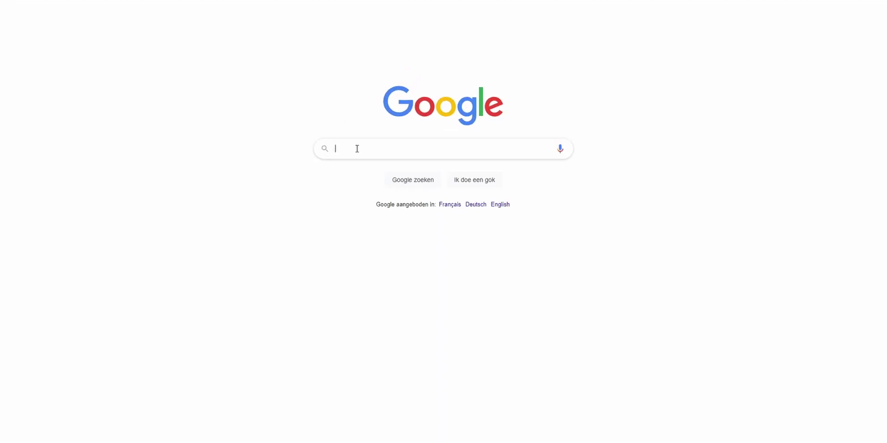
Search Google for 'streamelements' and go to the StreamElements website result.
{"action": "type", "text": "stre"}
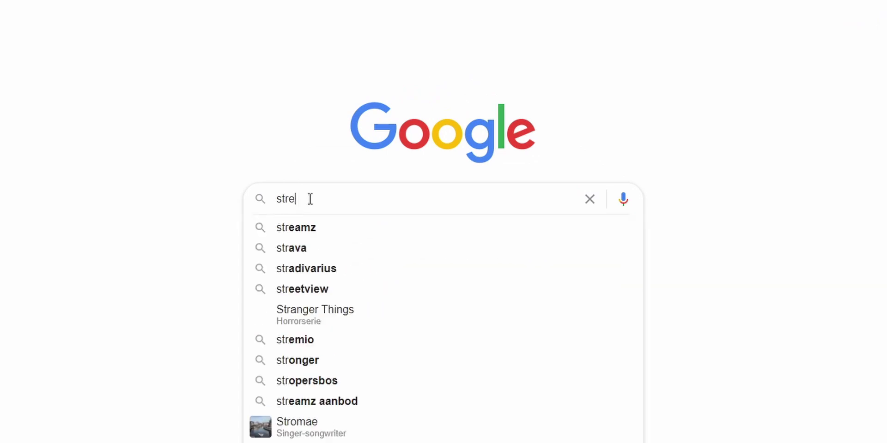
{"action": "type", "text": "amelements"}
{"action": "key", "text": "Return"}
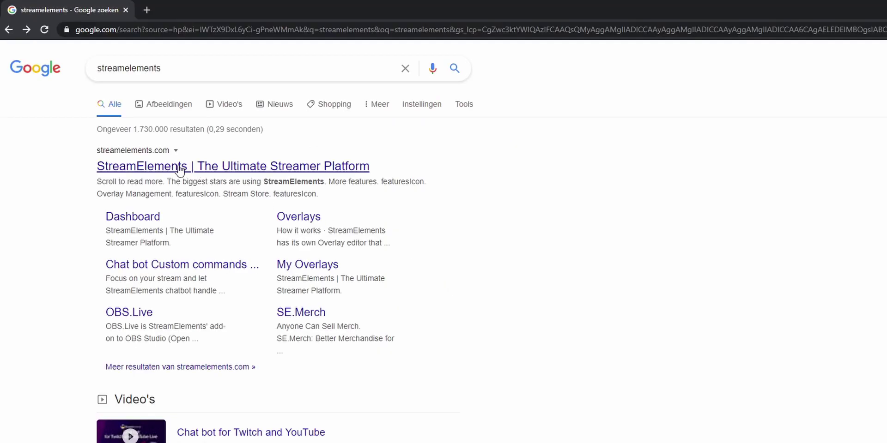
{"action": "left_click", "coordinate": [175, 168]}
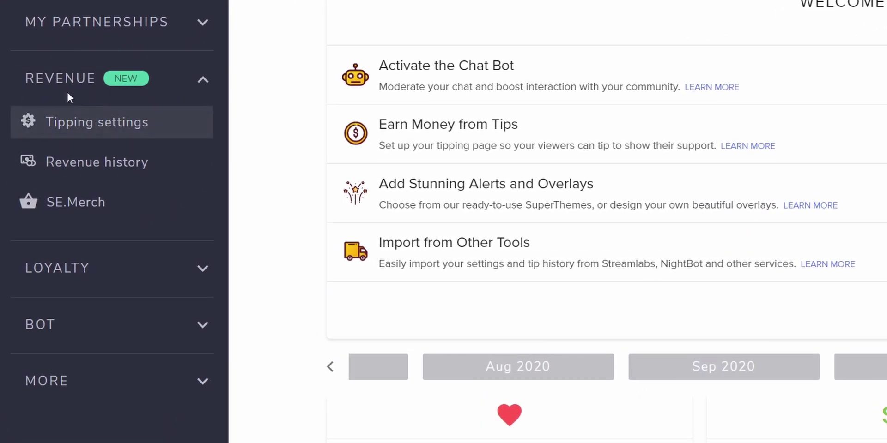
In Tipping settings, connect the saved PayPal e-mail, copy and confirm the tipping link, and finish setup.
{"action": "left_click", "coordinate": [85, 122]}
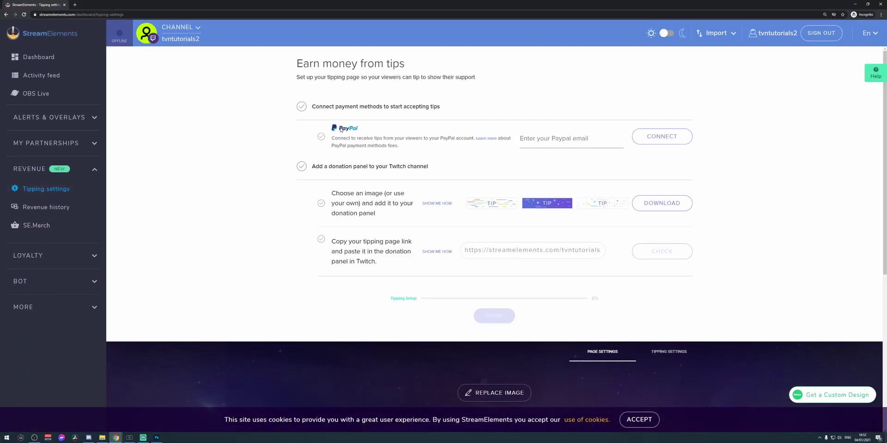
{"action": "left_click", "coordinate": [539, 144]}
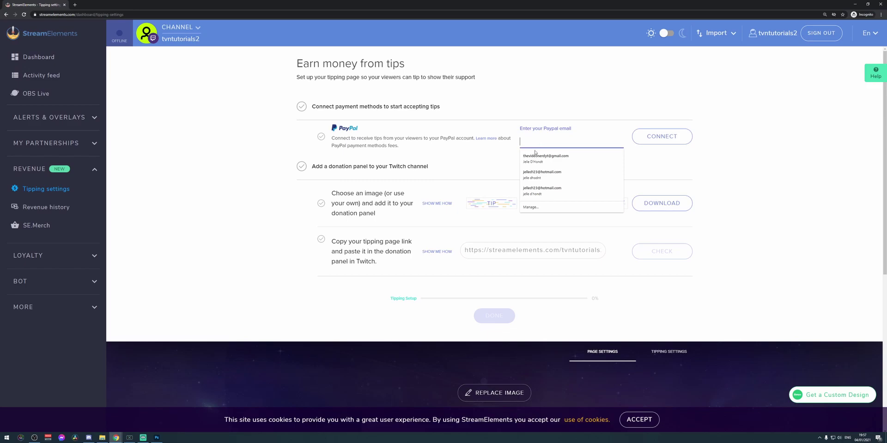
{"action": "left_click", "coordinate": [553, 160]}
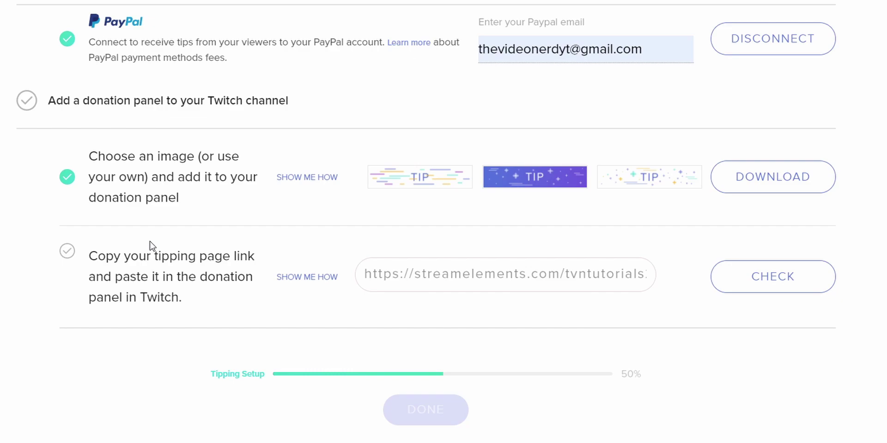
{"action": "left_click", "coordinate": [437, 273]}
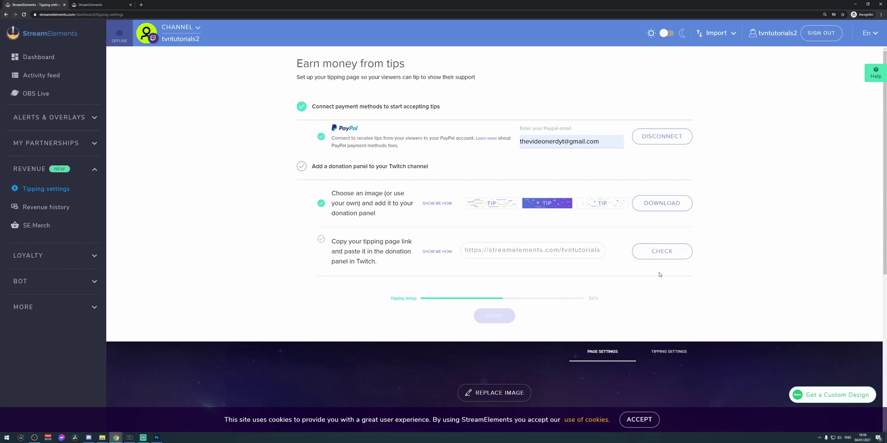
{"action": "left_click", "coordinate": [666, 257]}
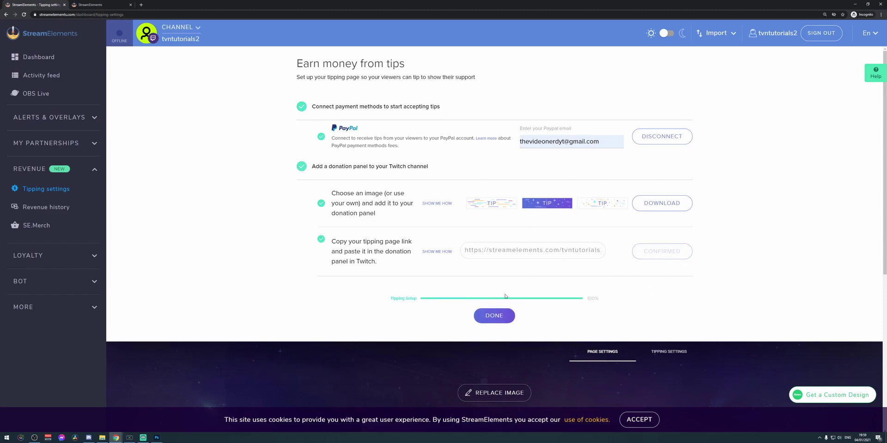
{"action": "left_click", "coordinate": [492, 318]}
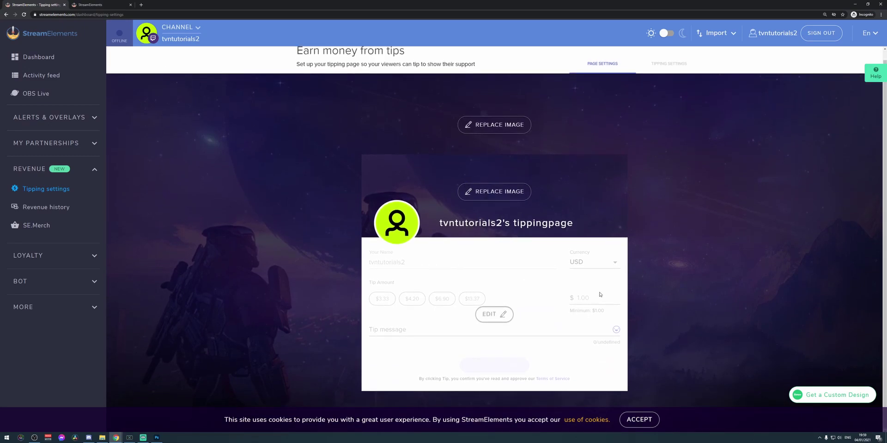
Open the header image's Upload panel and bring up the file picker at NEON PACK v1.07.
{"action": "left_click", "coordinate": [503, 192]}
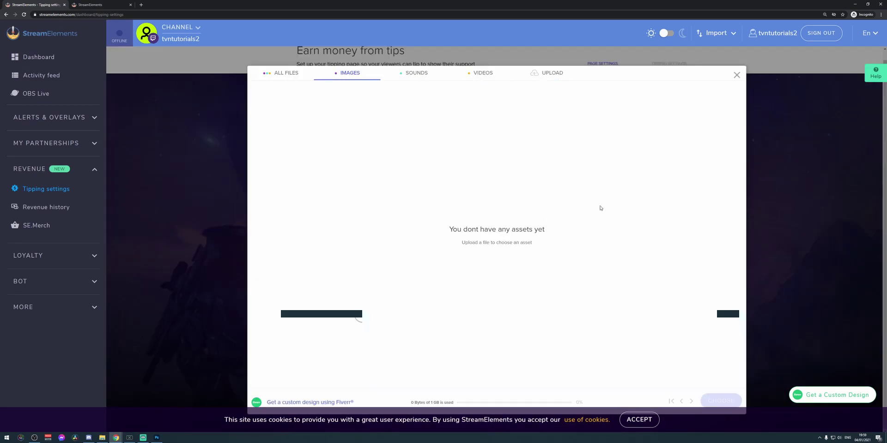
{"action": "left_click", "coordinate": [551, 75]}
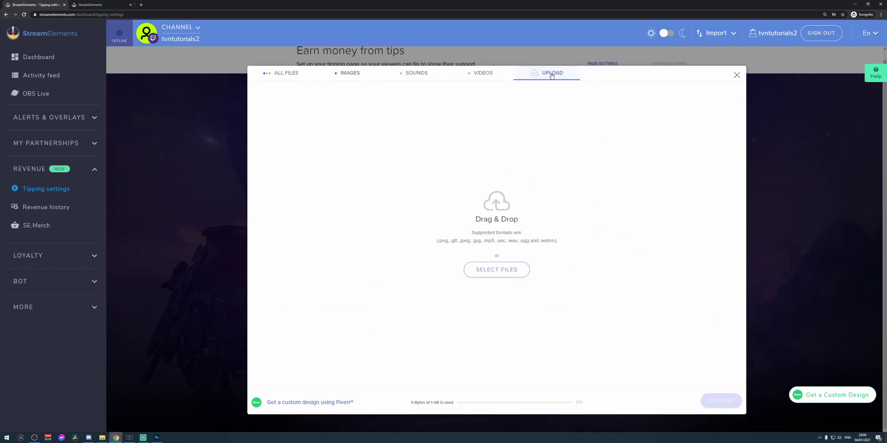
{"action": "left_click", "coordinate": [491, 271]}
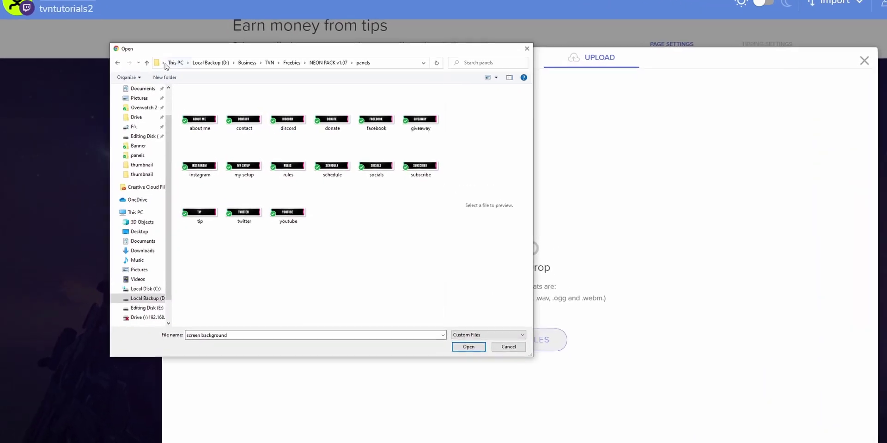
{"action": "left_click", "coordinate": [117, 63]}
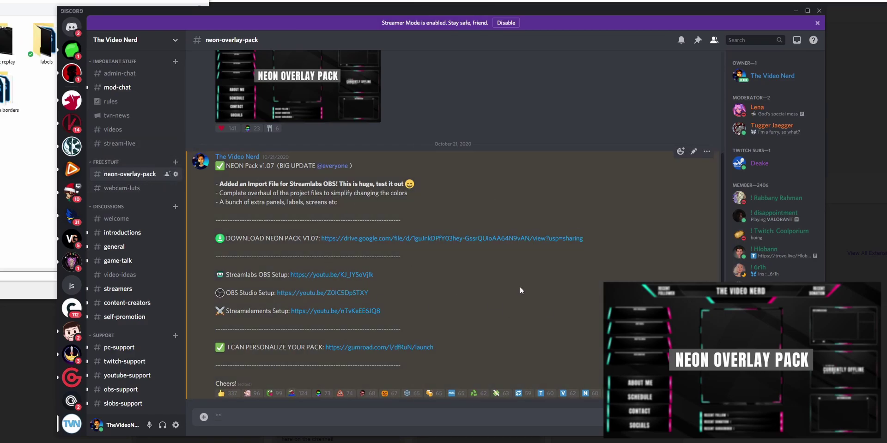
{"action": "left_click", "coordinate": [38, 56]}
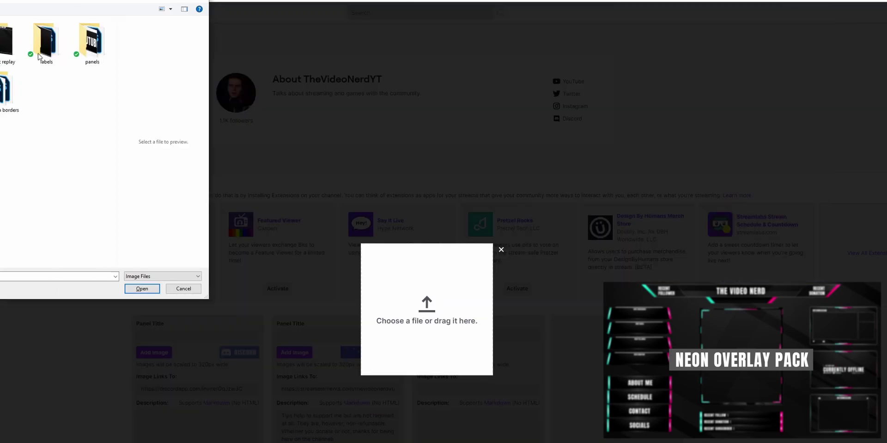
{"action": "left_click_drag", "start_coordinate": [18, 1], "coordinate": [328, 73]}
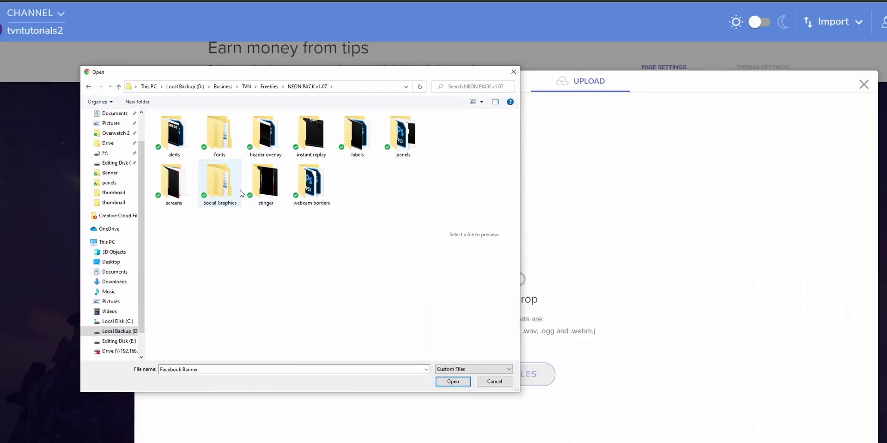
Browse to Social Graphics > Facebook, show all file types, then cancel without uploading.
{"action": "double_click", "coordinate": [220, 183]}
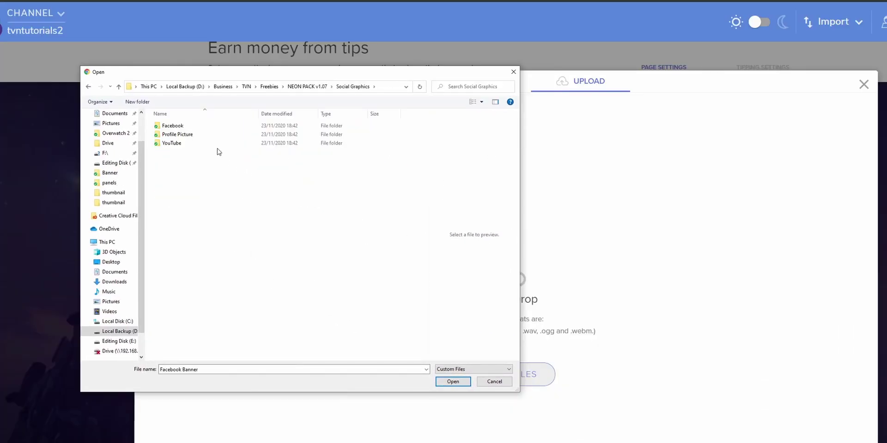
{"action": "double_click", "coordinate": [183, 126]}
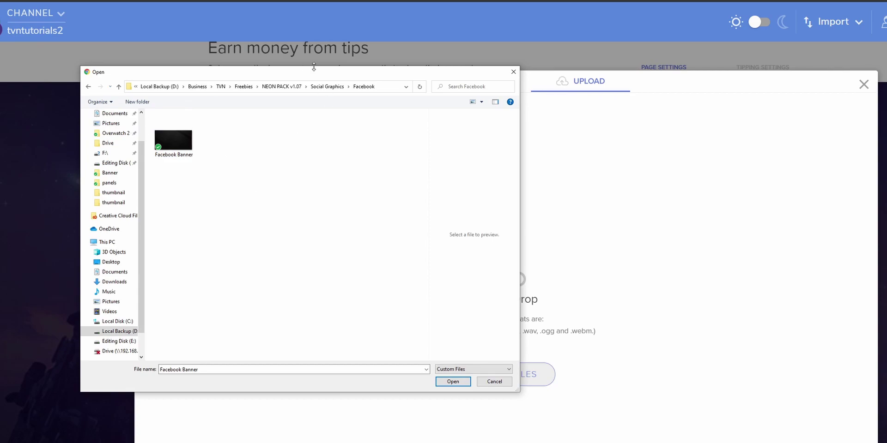
{"action": "left_click_drag", "start_coordinate": [313, 66], "coordinate": [339, 93]}
{"action": "left_click", "coordinate": [199, 169]}
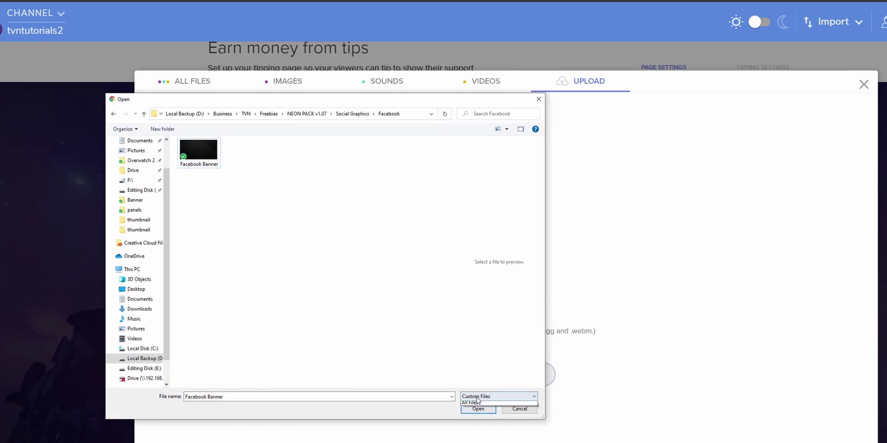
{"action": "left_click", "coordinate": [477, 402]}
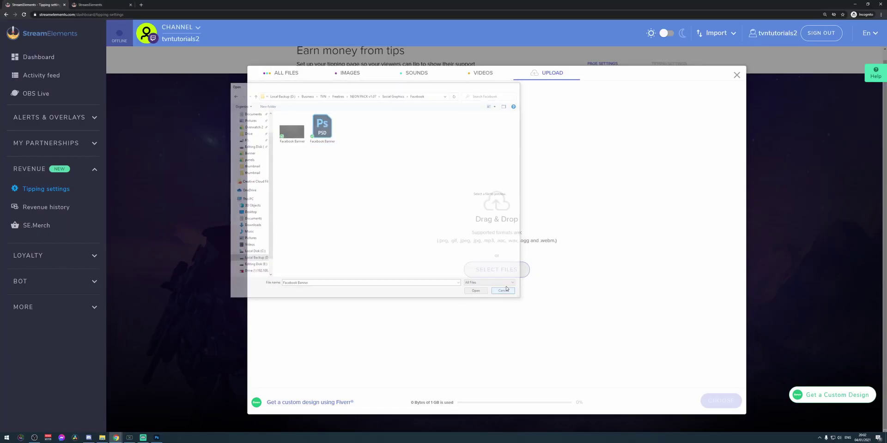
{"action": "key", "text": "Escape"}
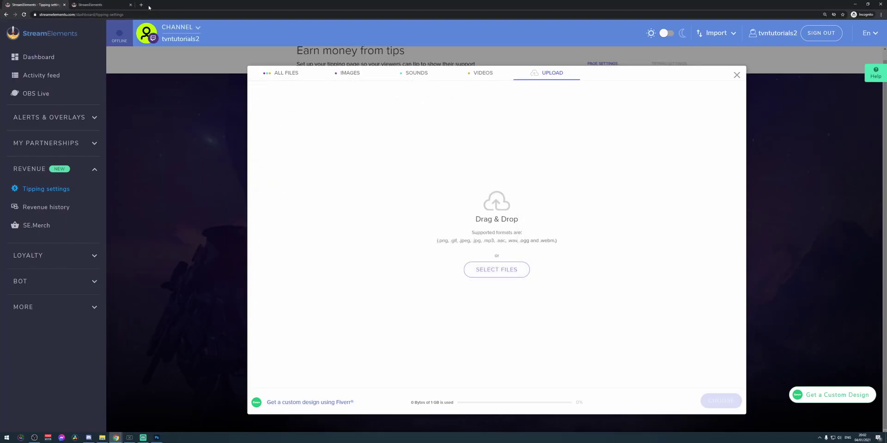
Load Photopea in a new tab and open Facebook Banner.psd from NEON PACK v1.07 > Social Graphics > Facebook.
{"action": "key", "text": "ctrl+t"}
{"action": "type", "text": "photopea"}
{"action": "key", "text": "Return"}
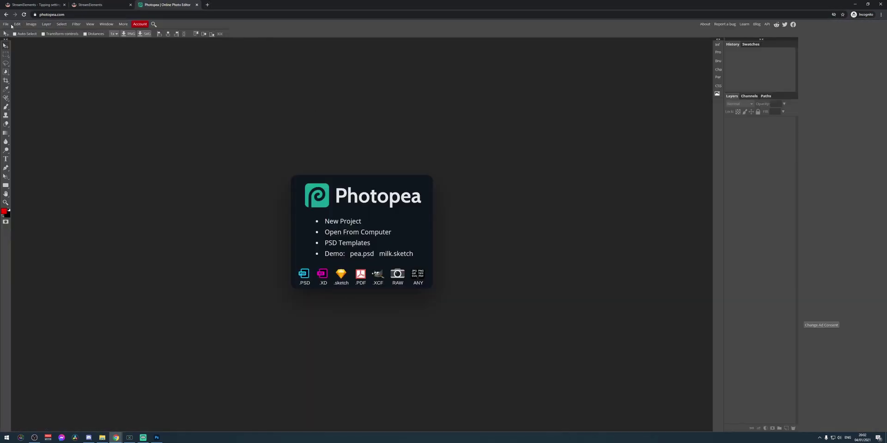
{"action": "left_click", "coordinate": [6, 24]}
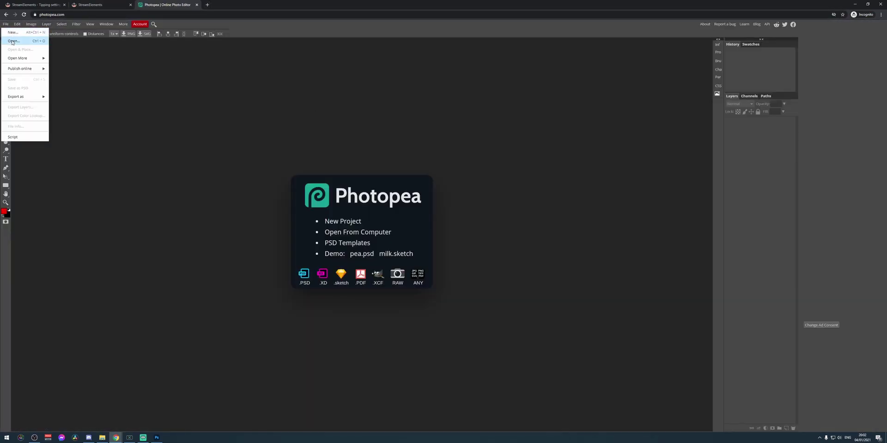
{"action": "left_click", "coordinate": [13, 41]}
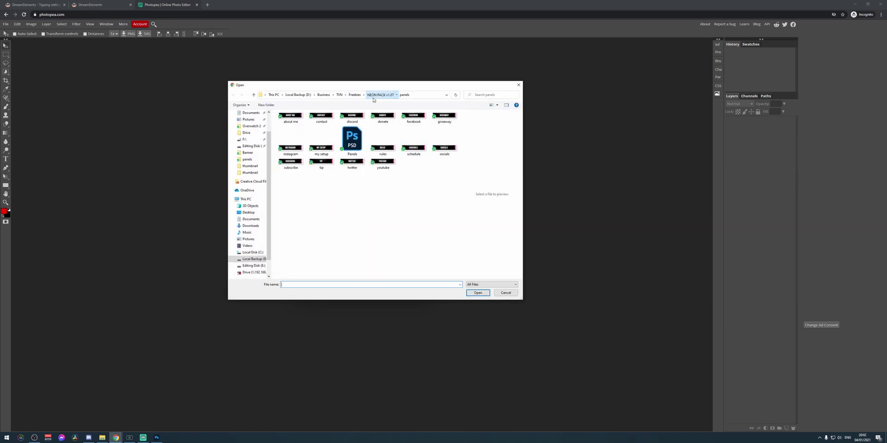
{"action": "left_click", "coordinate": [380, 94]}
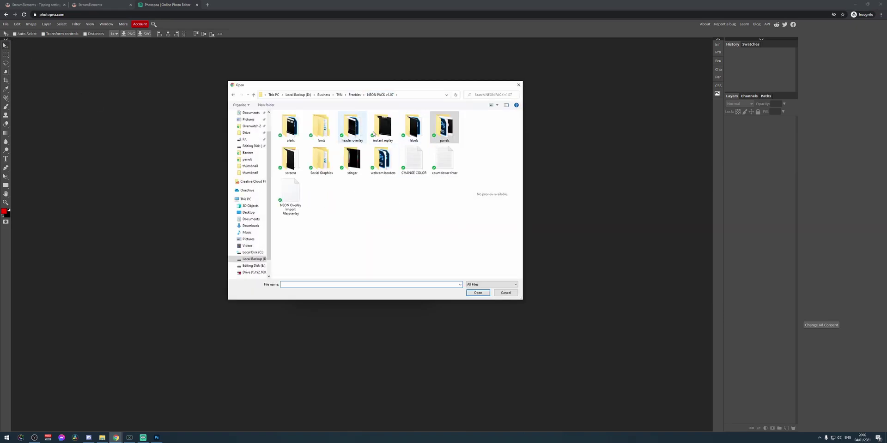
{"action": "double_click", "coordinate": [325, 161]}
{"action": "double_click", "coordinate": [288, 120]}
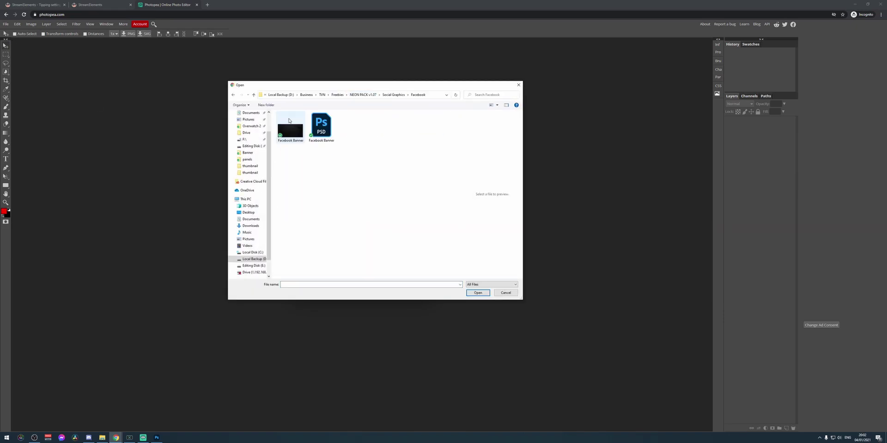
{"action": "double_click", "coordinate": [321, 132]}
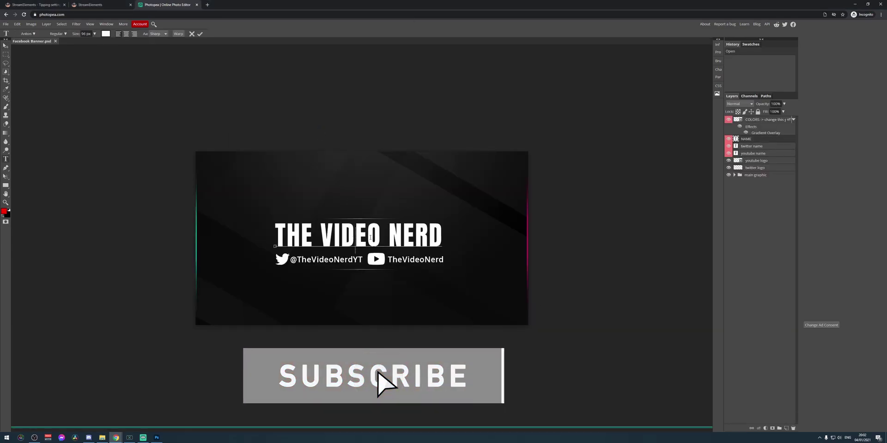
Export the banner as Facebook Banner.png to downloads and return to the StreamElements tab.
{"action": "left_click_drag", "start_coordinate": [403, 236], "coordinate": [274, 237]}
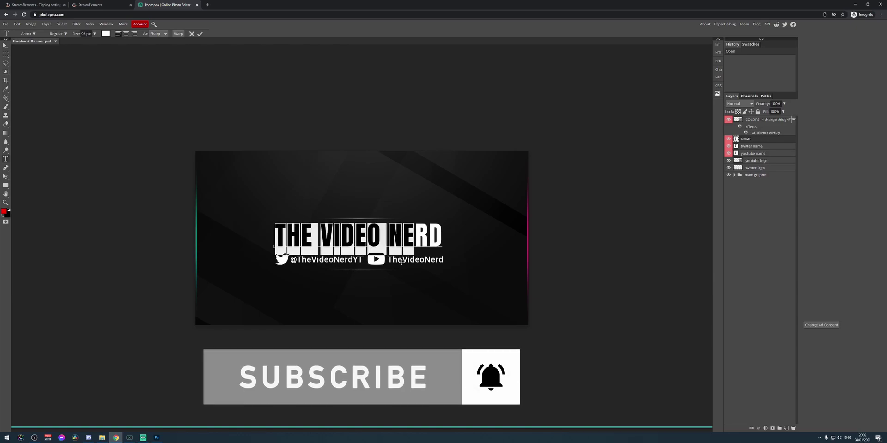
{"action": "left_click", "coordinate": [6, 24]}
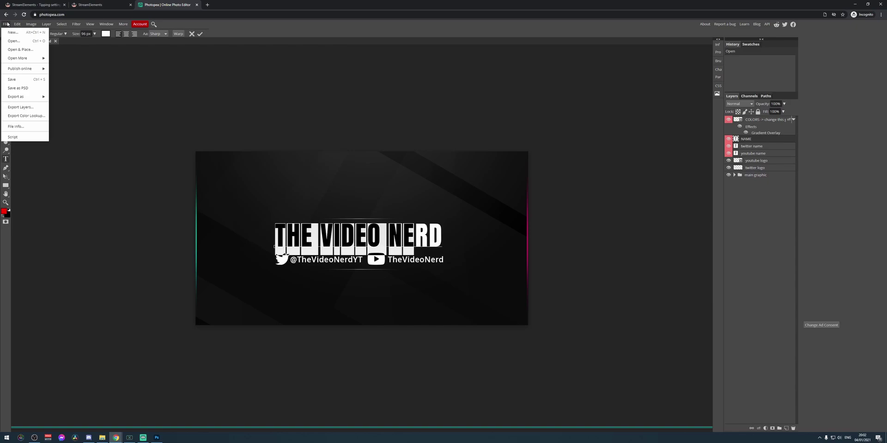
{"action": "mouse_move", "coordinate": [23, 98]}
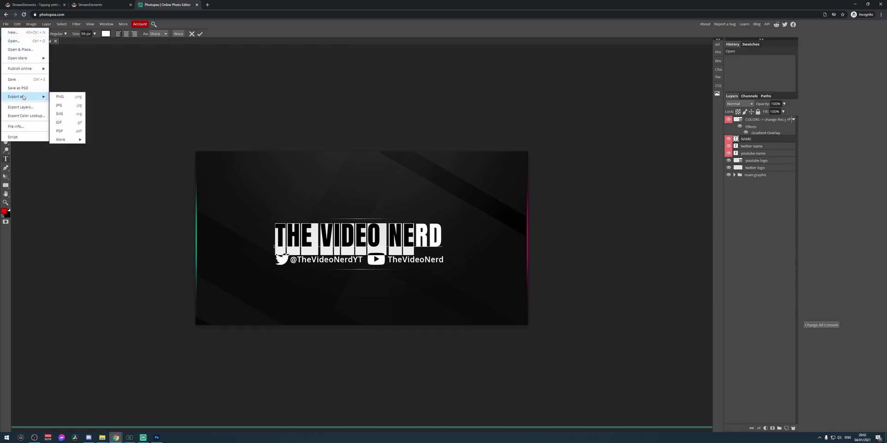
{"action": "left_click", "coordinate": [65, 100]}
{"action": "left_click", "coordinate": [230, 114]}
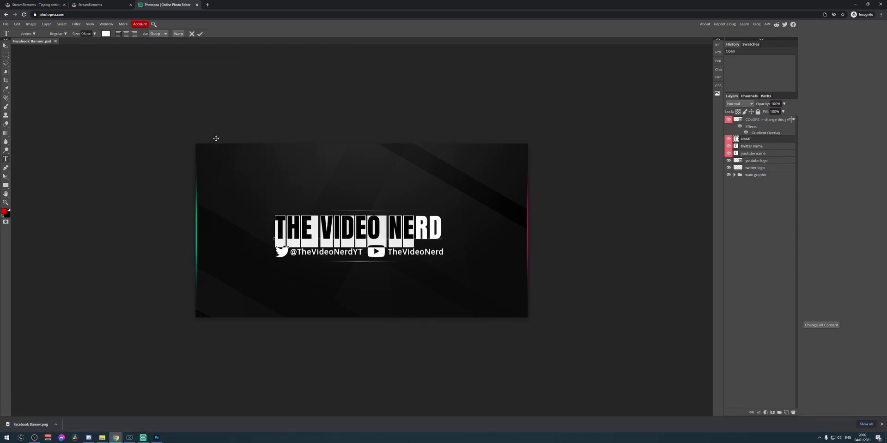
{"action": "left_click", "coordinate": [94, 6]}
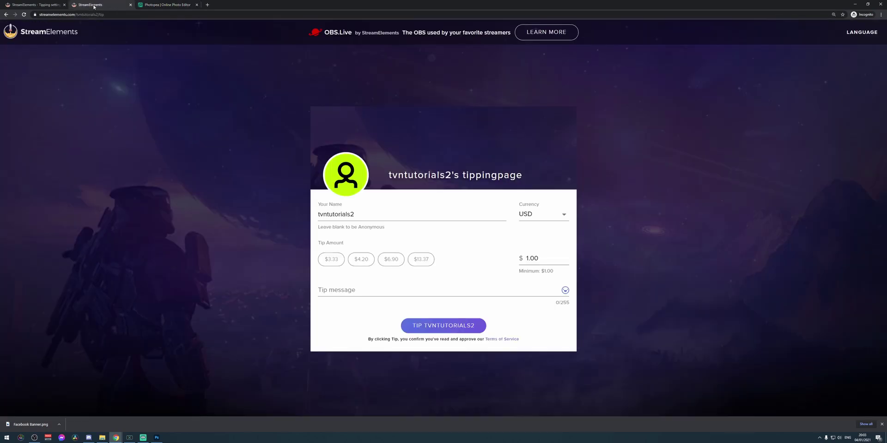
{"action": "key", "text": "ctrl+shift+Tab"}
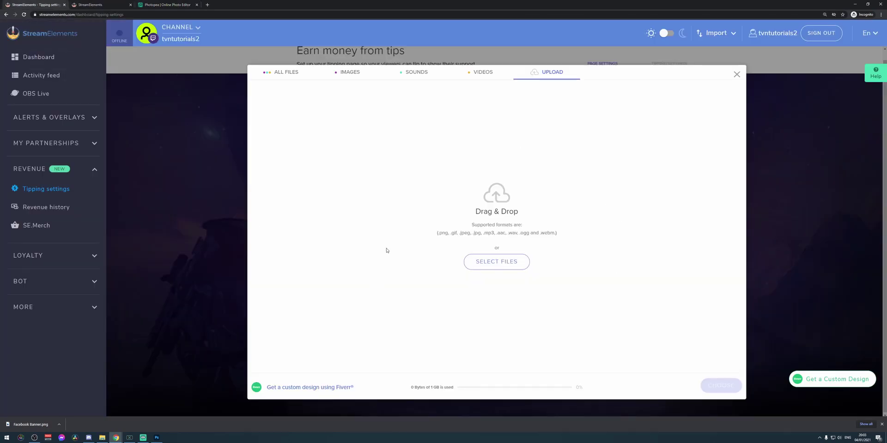
Reopen the header uploader and select Facebook Banner from the Downloads folder.
{"action": "left_click", "coordinate": [737, 74]}
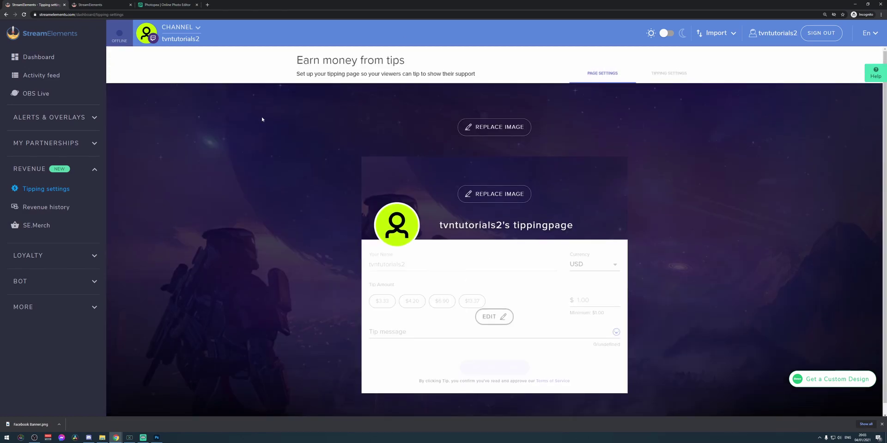
{"action": "left_click", "coordinate": [497, 198]}
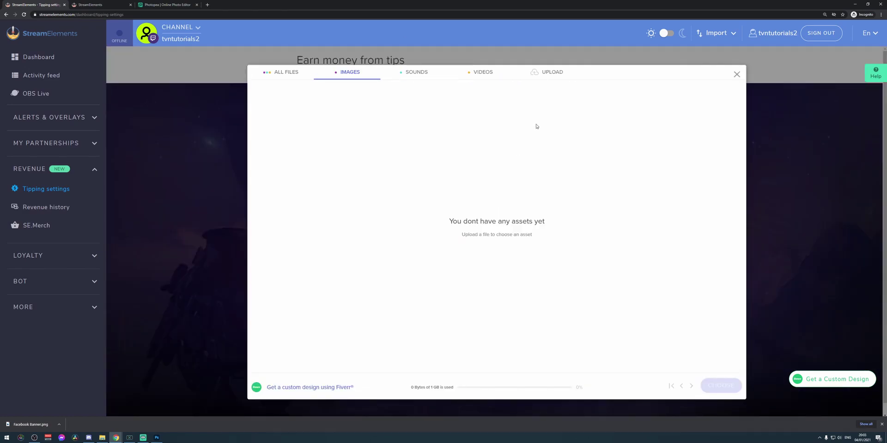
{"action": "left_click", "coordinate": [550, 72]}
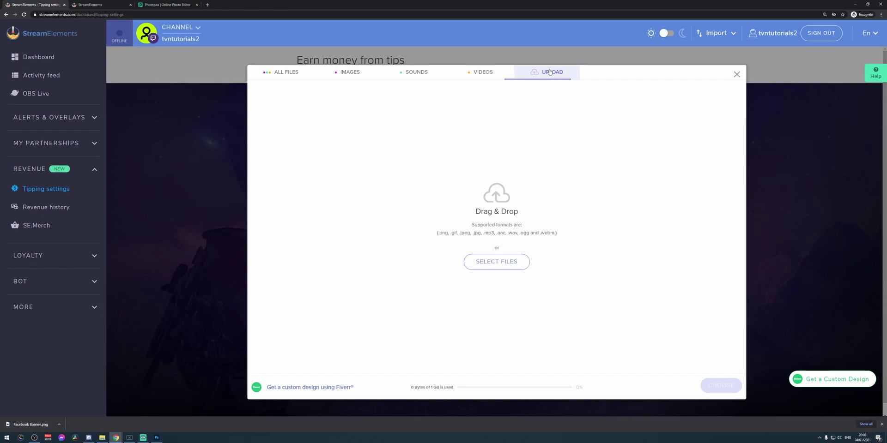
{"action": "left_click", "coordinate": [496, 261]}
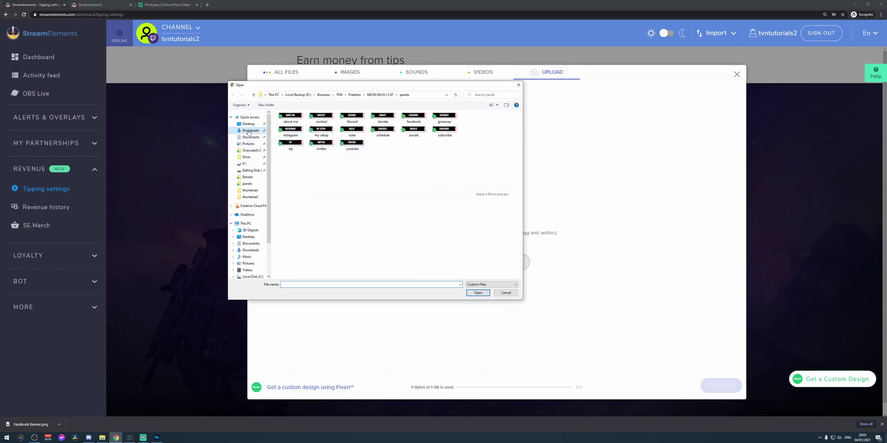
{"action": "left_click", "coordinate": [257, 131]}
{"action": "left_click", "coordinate": [295, 135]}
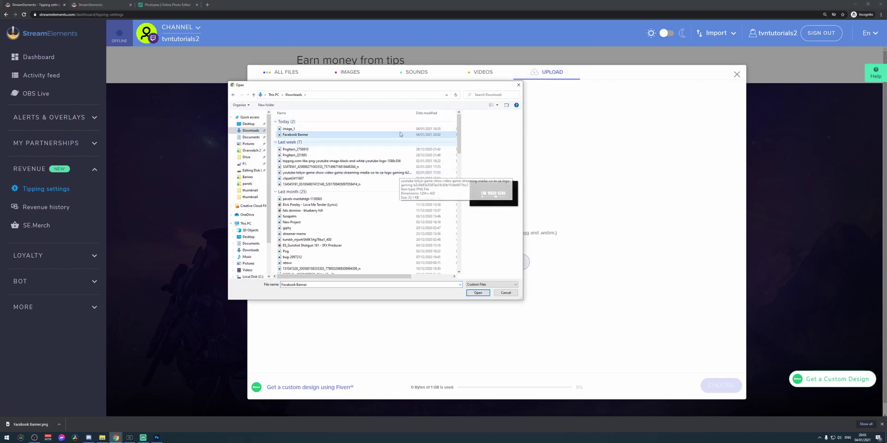
{"action": "left_click", "coordinate": [478, 293]}
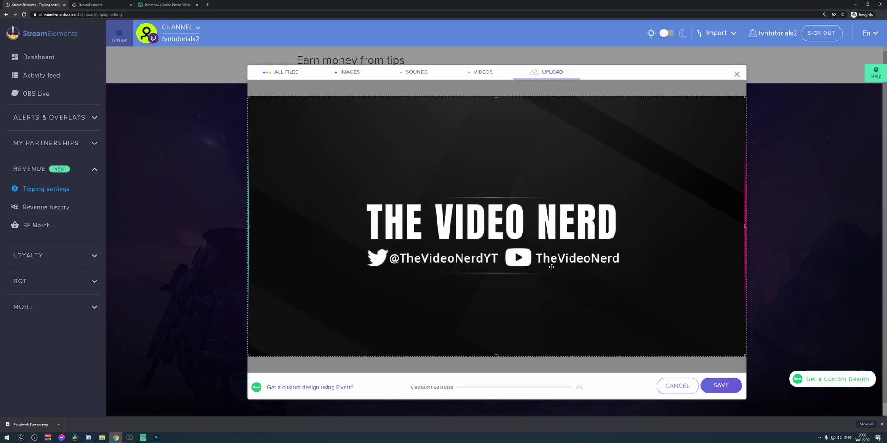
Upload Facebook Banner.png and apply it as the tipping page header, then begin replacing the background.
{"action": "left_click", "coordinate": [721, 386]}
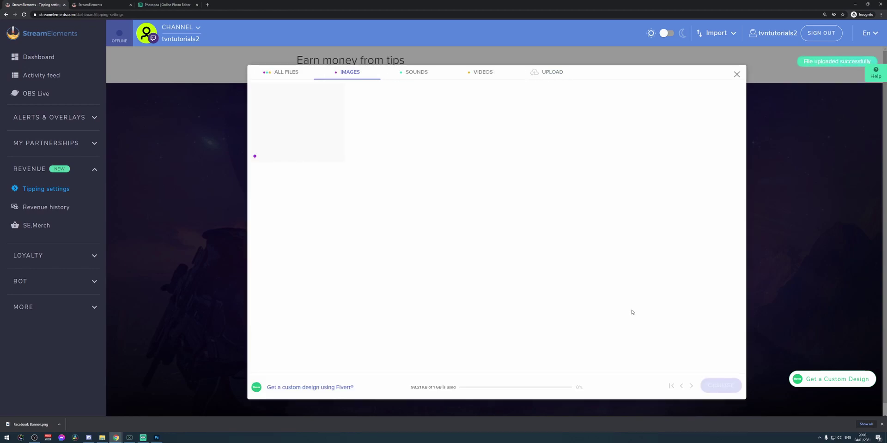
{"action": "left_click", "coordinate": [311, 122]}
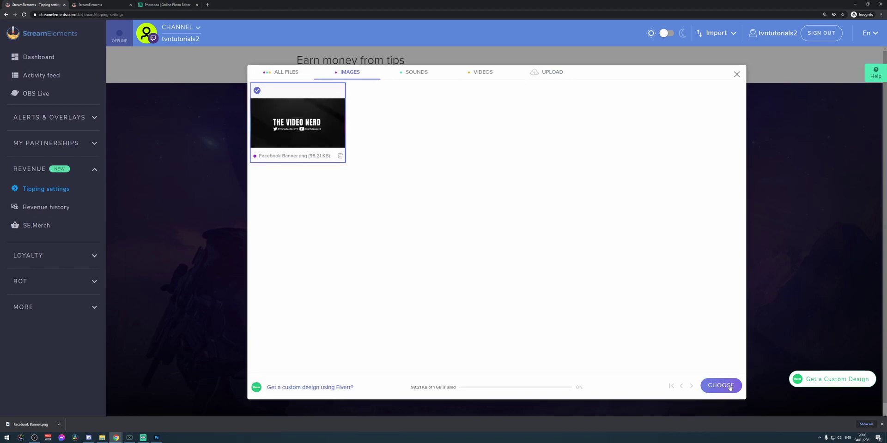
{"action": "left_click", "coordinate": [728, 387]}
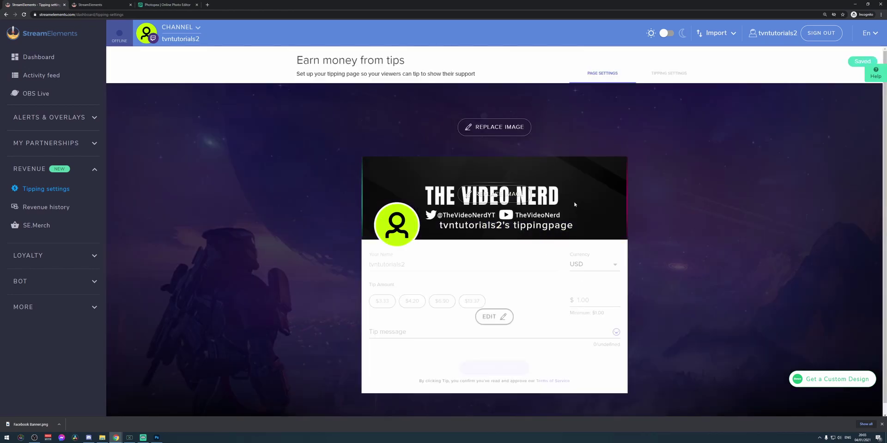
{"action": "left_click", "coordinate": [490, 128]}
Pick the screen background image from NEON PACK v1.07's screens folder for upload.
{"action": "left_click", "coordinate": [559, 73]}
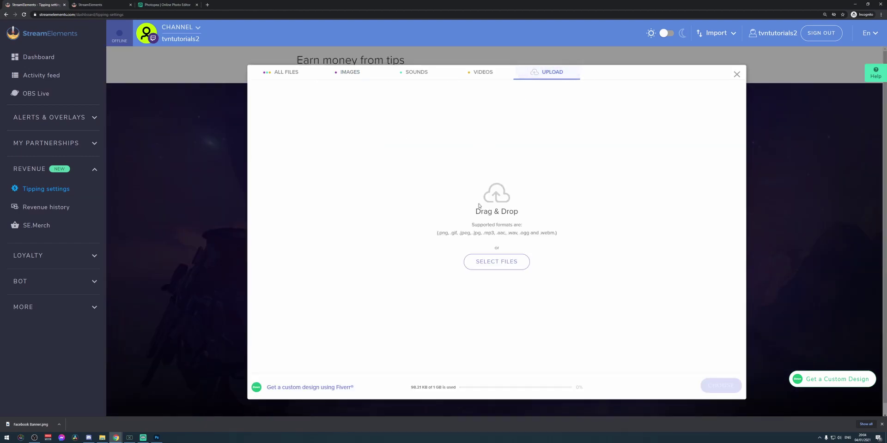
{"action": "left_click", "coordinate": [501, 263]}
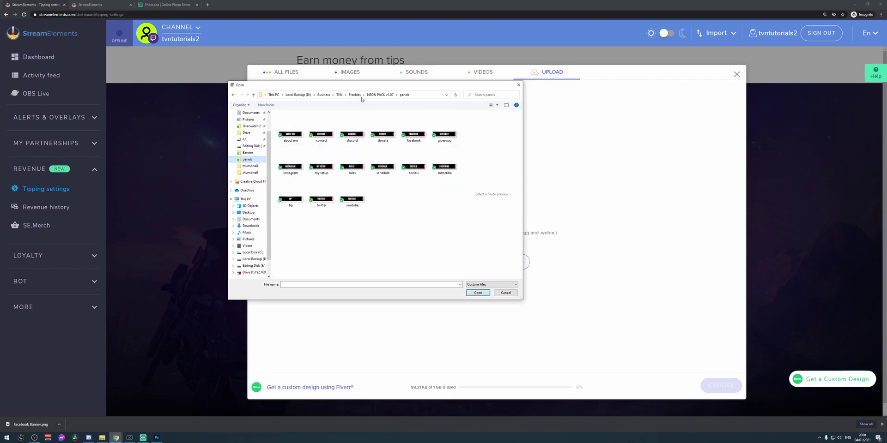
{"action": "left_click", "coordinate": [380, 95]}
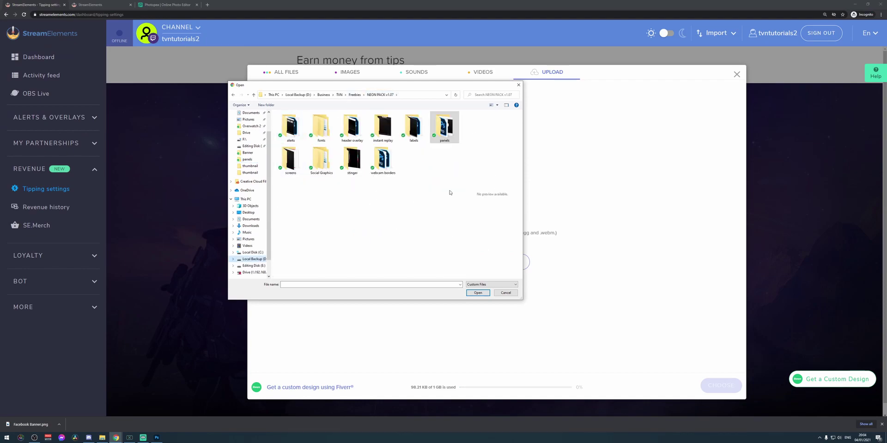
{"action": "double_click", "coordinate": [280, 164]}
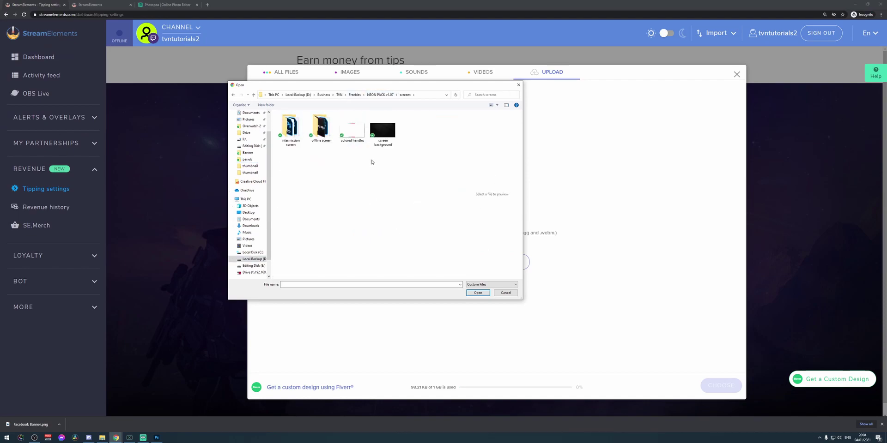
{"action": "left_click", "coordinate": [393, 140]}
{"action": "left_click", "coordinate": [478, 293]}
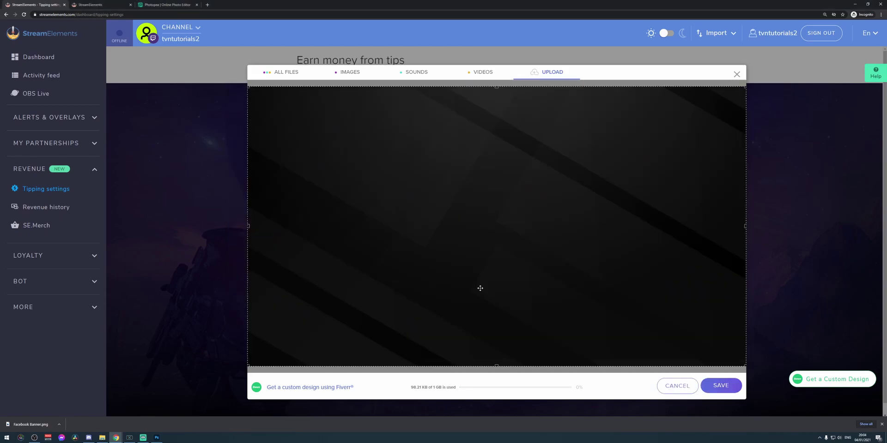
Upload the screen image, save it as the tipping page background, and show Tipping Settings.
{"action": "left_click", "coordinate": [717, 388]}
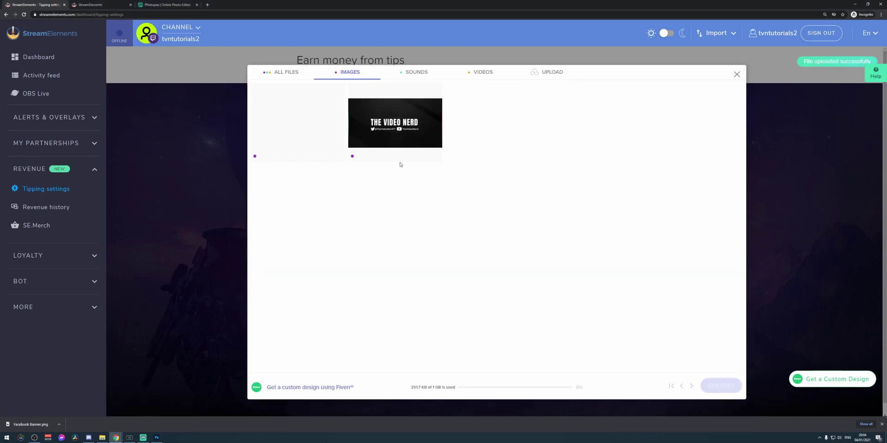
{"action": "left_click", "coordinate": [294, 125]}
{"action": "left_click", "coordinate": [720, 386]}
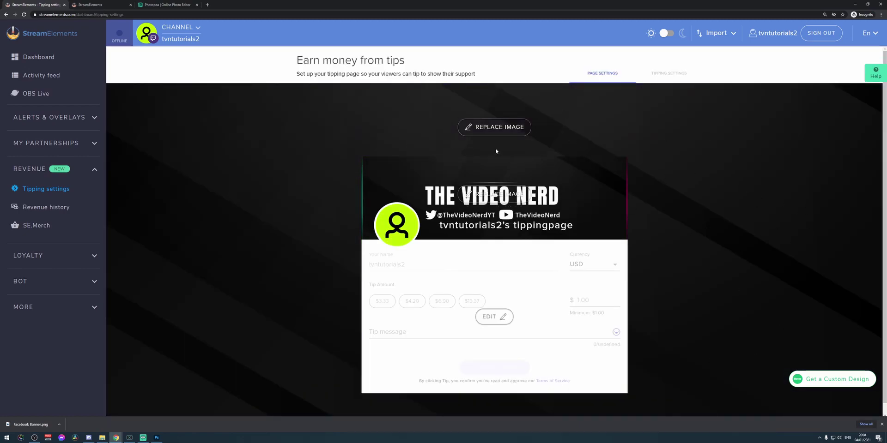
{"action": "left_click", "coordinate": [487, 316]}
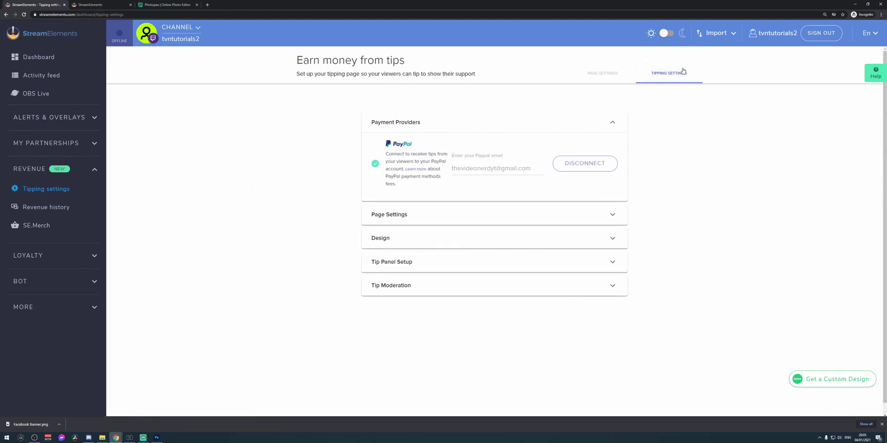
Check the page preview and keep USD as the currency in the amount settings.
{"action": "left_click", "coordinate": [619, 76]}
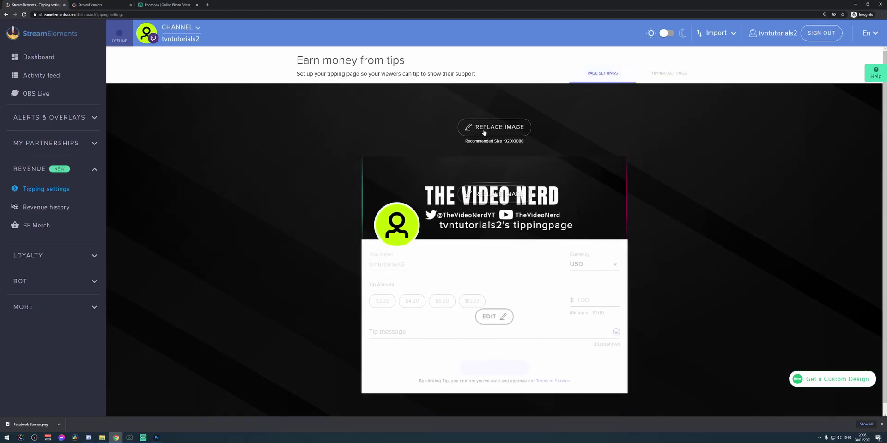
{"action": "left_click", "coordinate": [669, 75]}
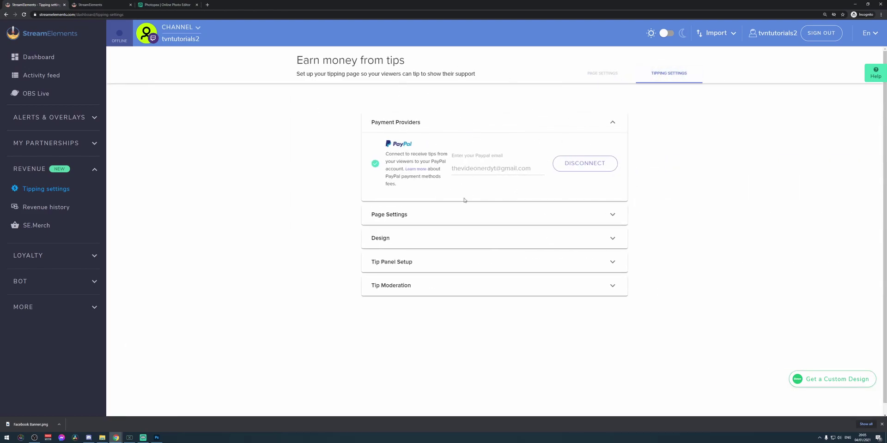
{"action": "left_click", "coordinate": [386, 218]}
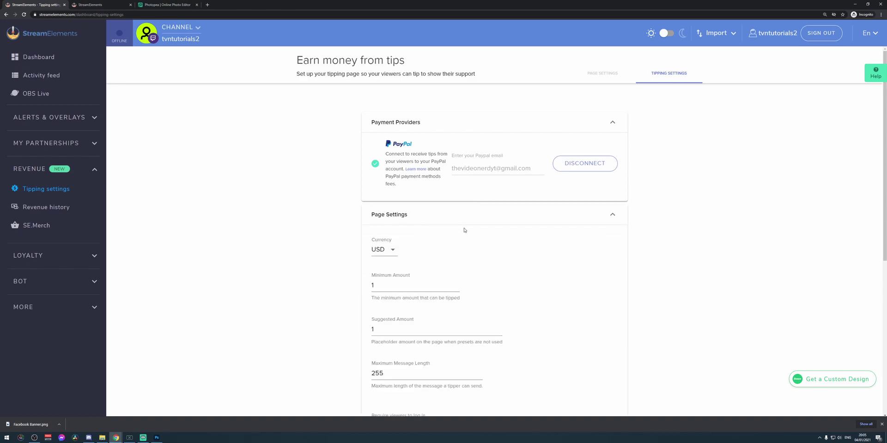
{"action": "scroll", "coordinate": [459, 236], "scroll_direction": "down", "scroll_amount": 2}
{"action": "left_click", "coordinate": [394, 167]}
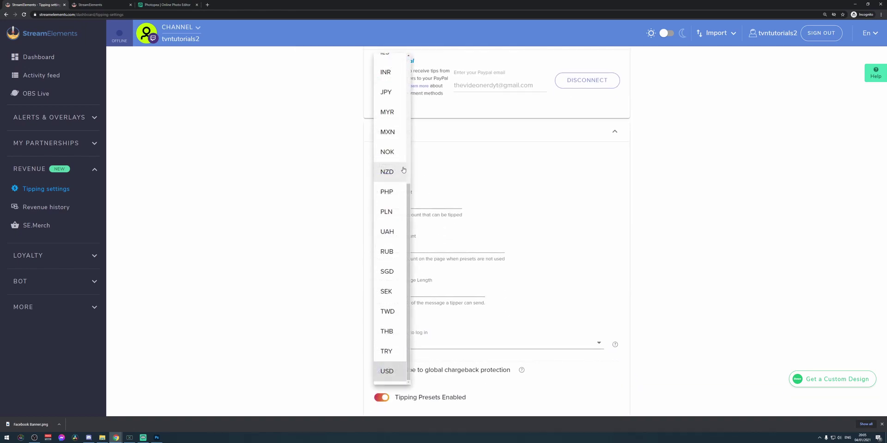
{"action": "left_click", "coordinate": [393, 167]}
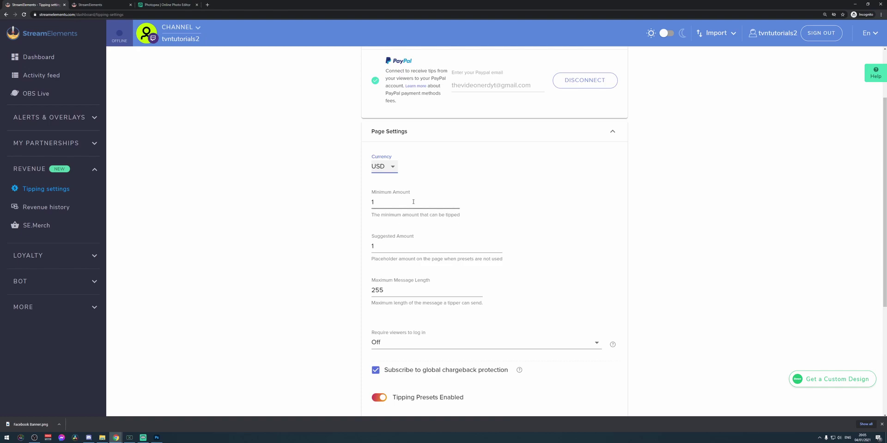
Review the tip presets, then switch to the public tipping page tab.
{"action": "scroll", "coordinate": [392, 225], "scroll_direction": "down", "scroll_amount": 2}
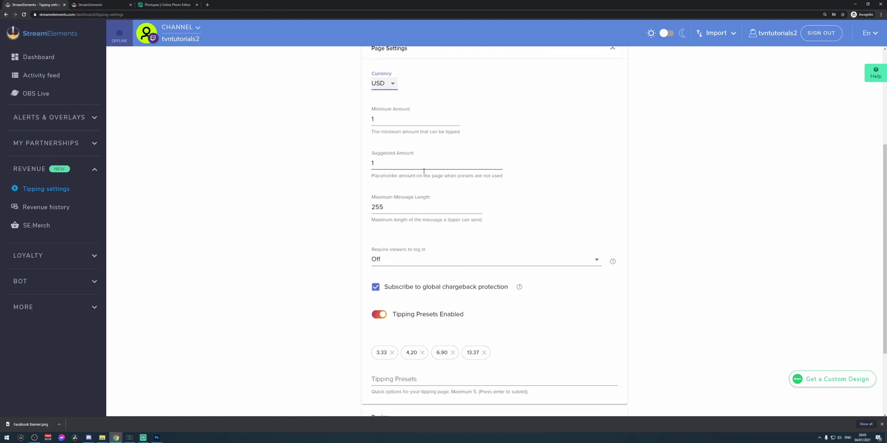
{"action": "scroll", "coordinate": [384, 191], "scroll_direction": "down", "scroll_amount": 2}
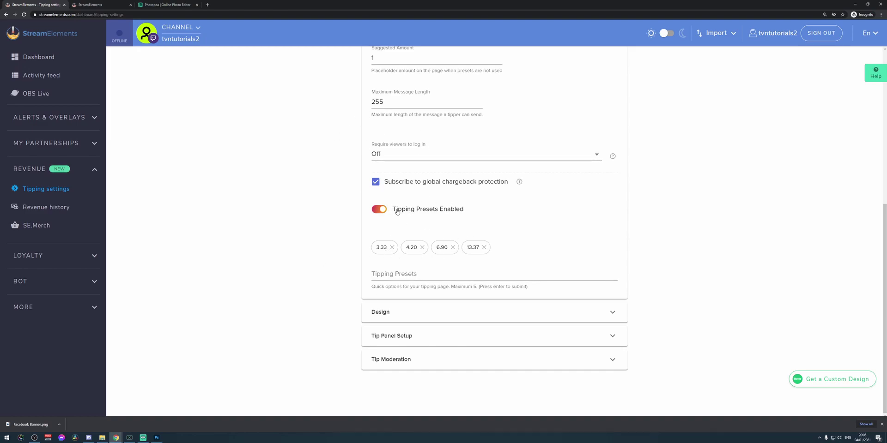
{"action": "left_click", "coordinate": [98, 6]}
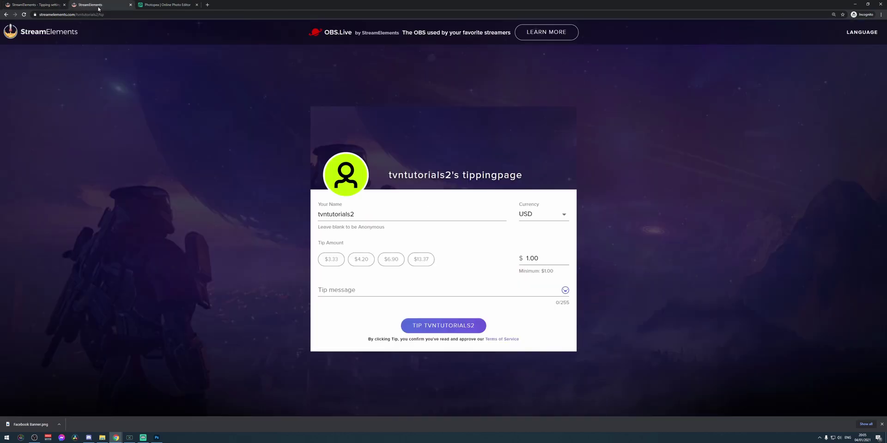
Reload the live tip page to see the banner, test the $4.20 preset, and return to settings.
{"action": "left_click", "coordinate": [24, 14]}
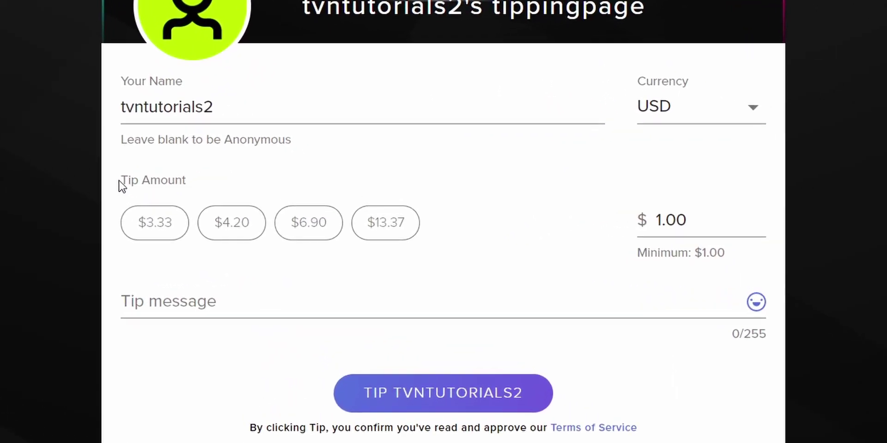
{"action": "left_click_drag", "start_coordinate": [317, 243], "coordinate": [350, 244]}
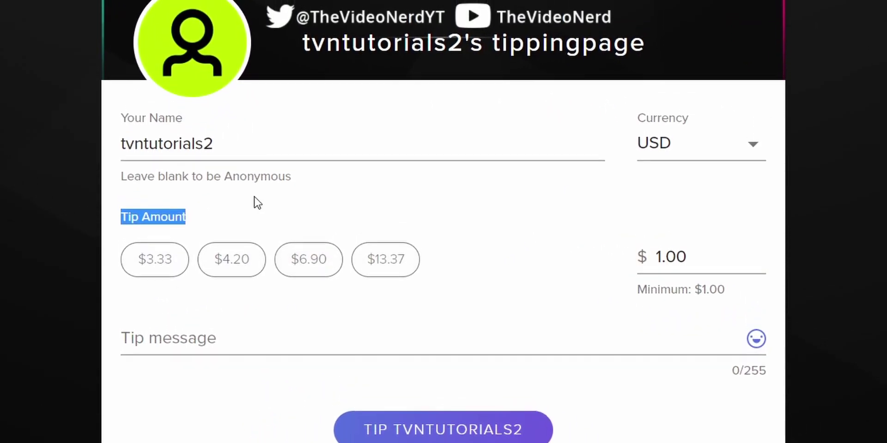
{"action": "left_click", "coordinate": [255, 279]}
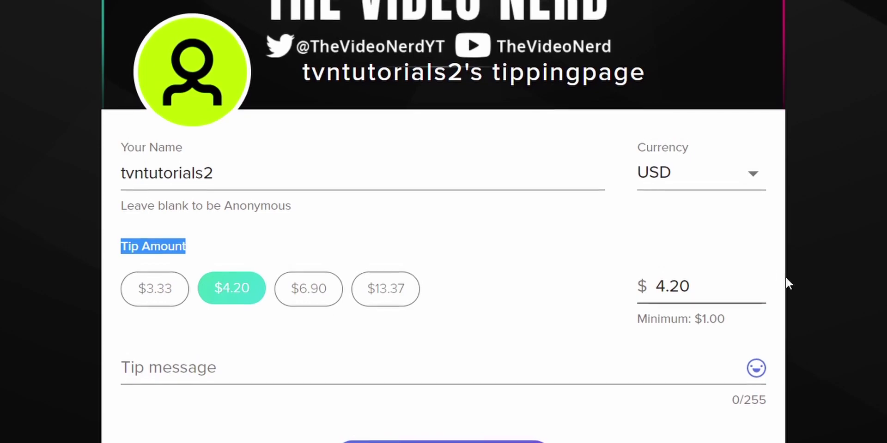
{"action": "left_click", "coordinate": [41, 5]}
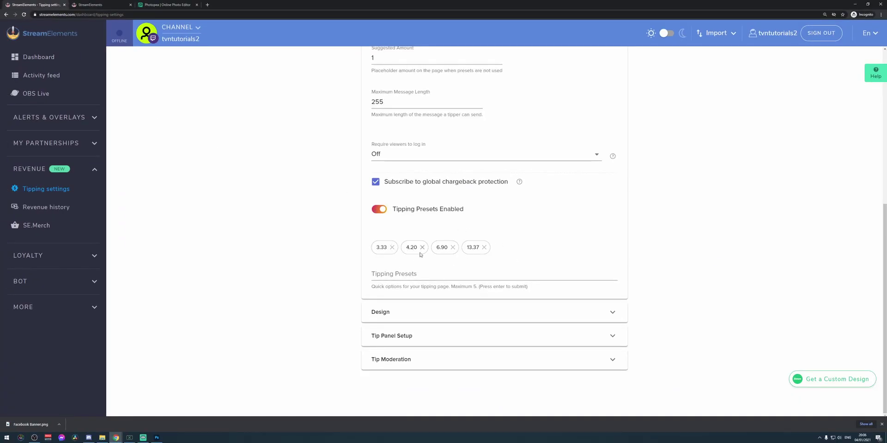
Add 5 as a new tipping preset amount.
{"action": "left_click", "coordinate": [424, 269]}
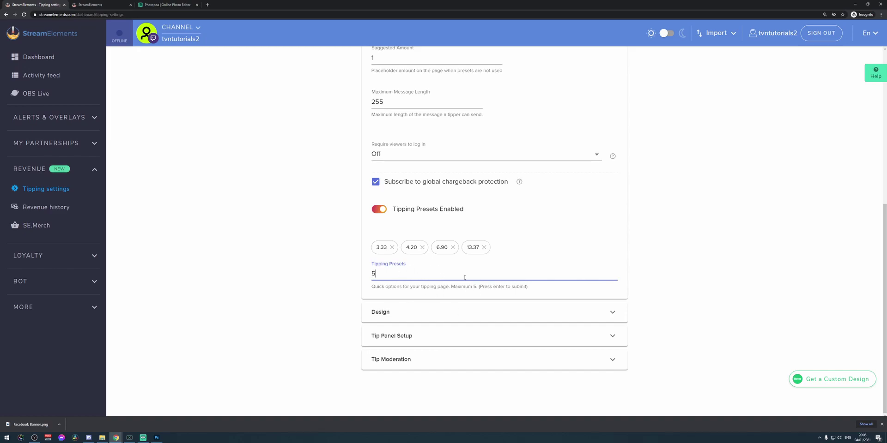
{"action": "type", "text": "5"}
{"action": "key", "text": "Return"}
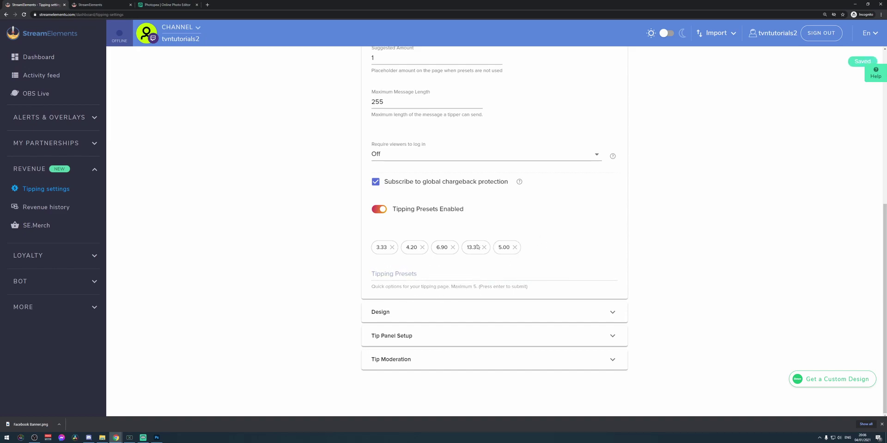
Expand Design and compare its page title with the heading on the live tip page.
{"action": "left_click", "coordinate": [383, 313]}
{"action": "scroll", "coordinate": [483, 226], "scroll_direction": "down", "scroll_amount": 3}
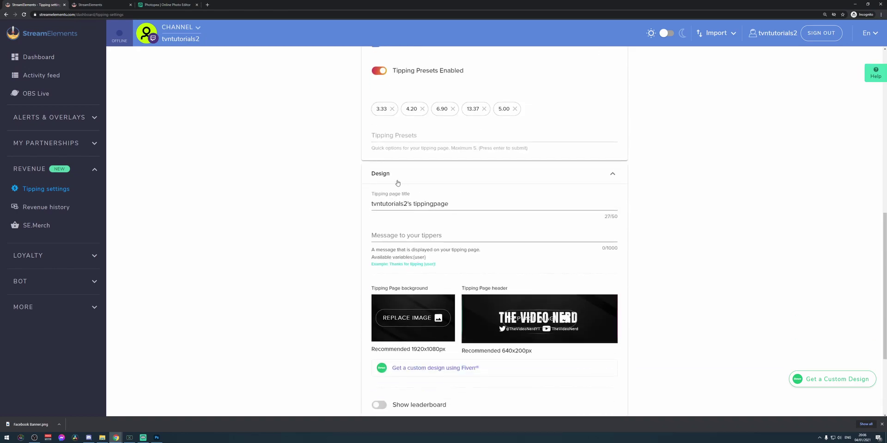
{"action": "left_click", "coordinate": [431, 203]}
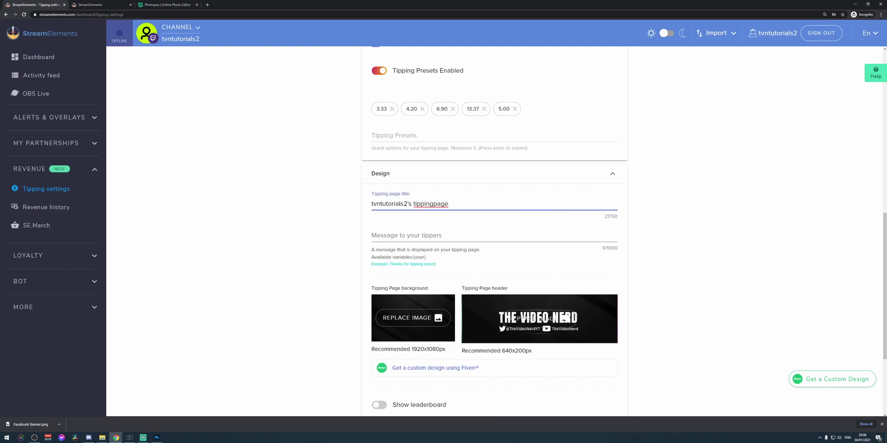
{"action": "left_click", "coordinate": [101, 6]}
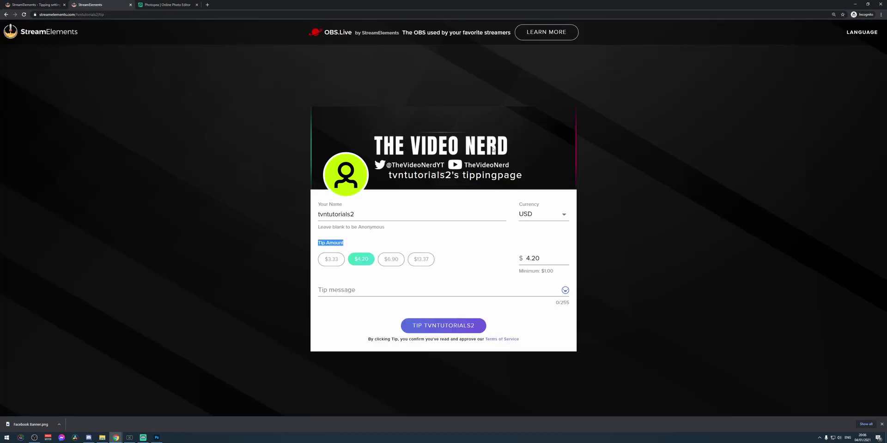
{"action": "left_click_drag", "start_coordinate": [388, 175], "coordinate": [473, 164]}
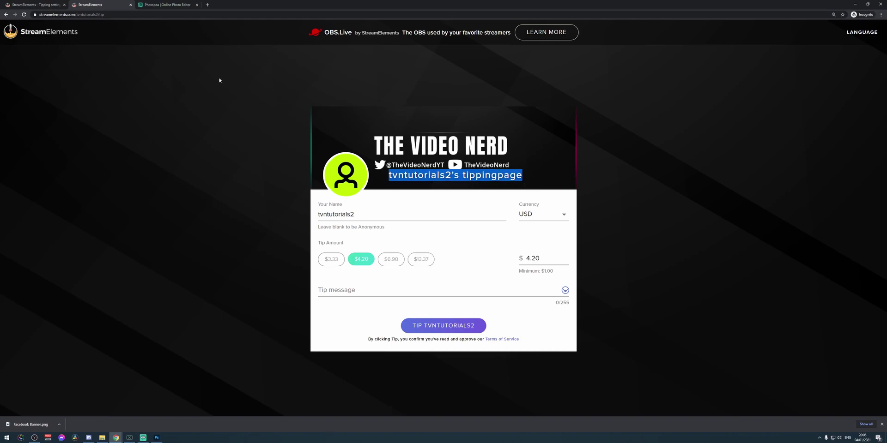
{"action": "left_click", "coordinate": [33, 5]}
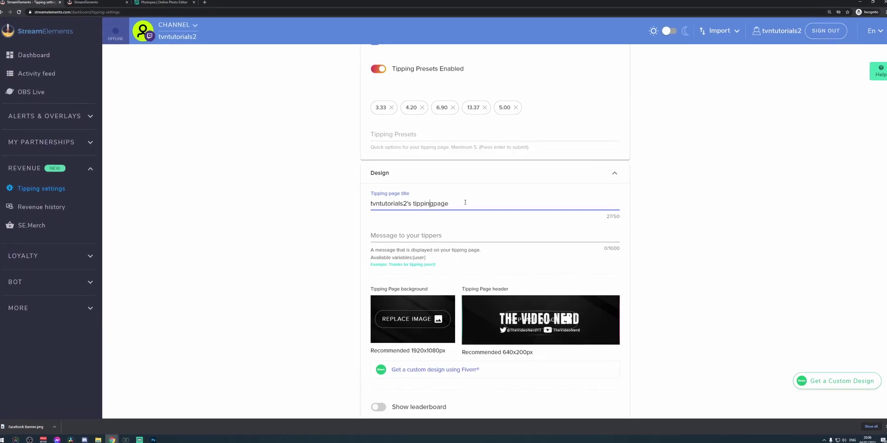
Clear the tipping page title and type a placeholder message for tippers.
{"action": "key", "text": "BackSpace"}
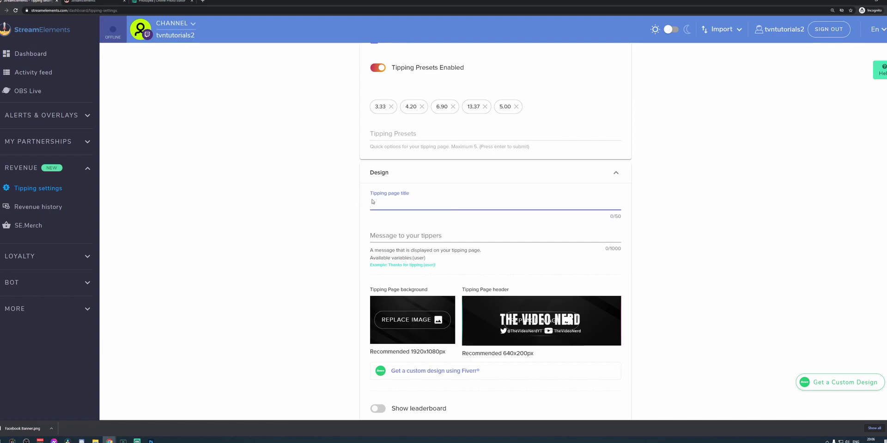
{"action": "key", "text": "Tab"}
{"action": "scroll", "coordinate": [393, 213], "scroll_direction": "down", "scroll_amount": 1}
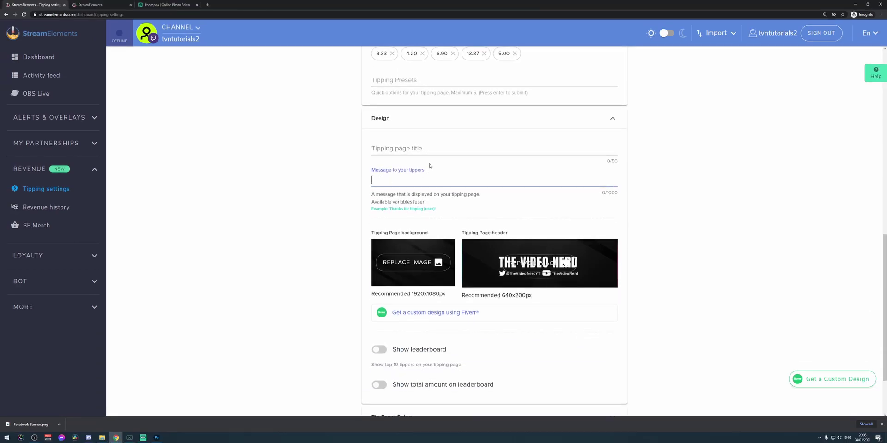
{"action": "type", "text": "dhjrtmlkerjgfmldksfhgjmlsdkfgjlkdfg"}
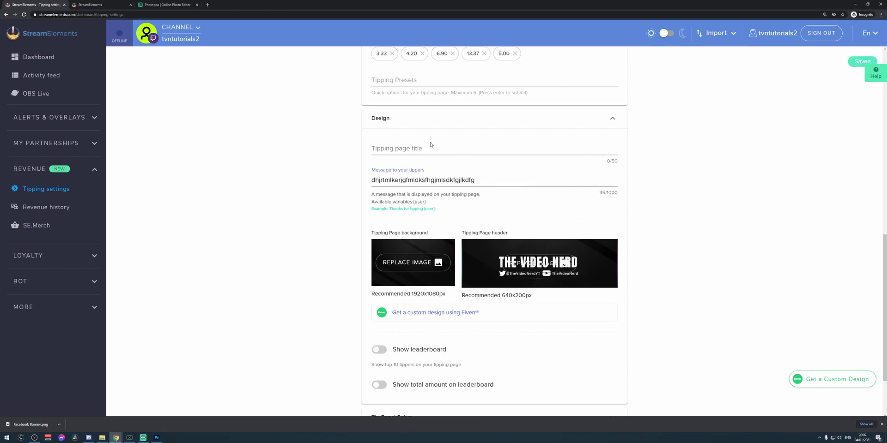
Reload the public tip page to check the new message under the tip button.
{"action": "left_click", "coordinate": [99, 4]}
{"action": "key", "text": "F5"}
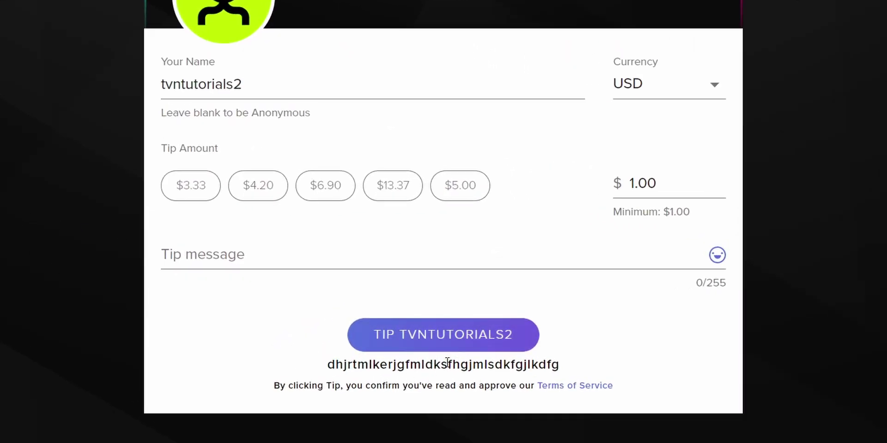
{"action": "left_click_drag", "start_coordinate": [379, 365], "coordinate": [510, 365]}
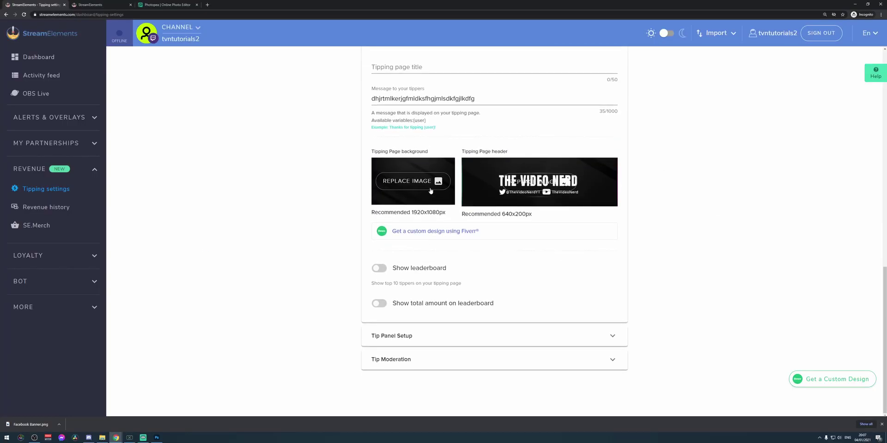
{"action": "left_click_drag", "start_coordinate": [372, 151], "coordinate": [513, 156]}
Turn on Show leaderboard and reload the tip page to display the top tippers.
{"action": "left_click", "coordinate": [406, 267]}
{"action": "left_click", "coordinate": [78, 3]}
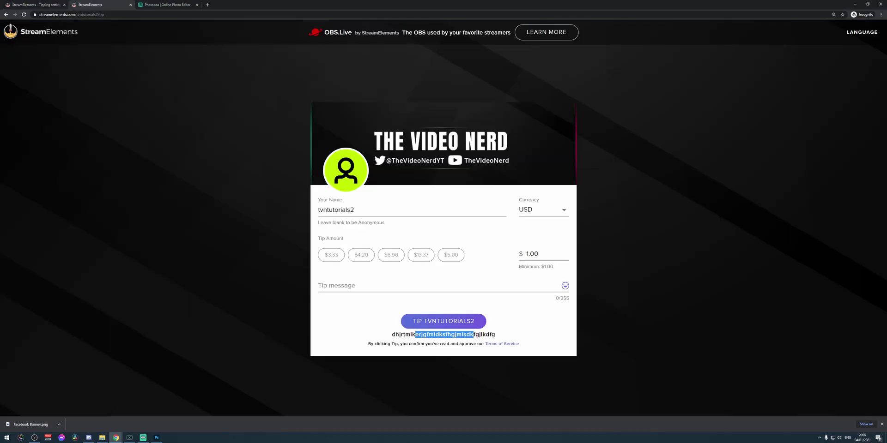
{"action": "left_click", "coordinate": [25, 15]}
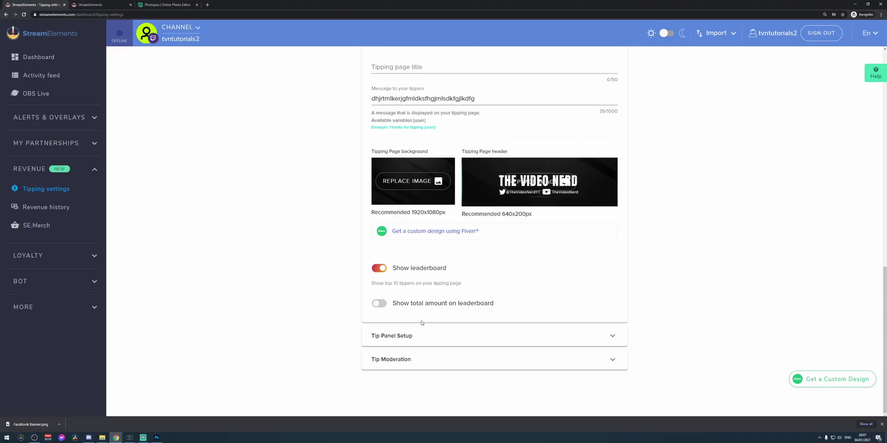
Copy the tipping page link from Tip Panel Setup and expand Tip Moderation.
{"action": "left_click", "coordinate": [387, 336]}
{"action": "scroll", "coordinate": [388, 340], "scroll_direction": "down", "scroll_amount": 2}
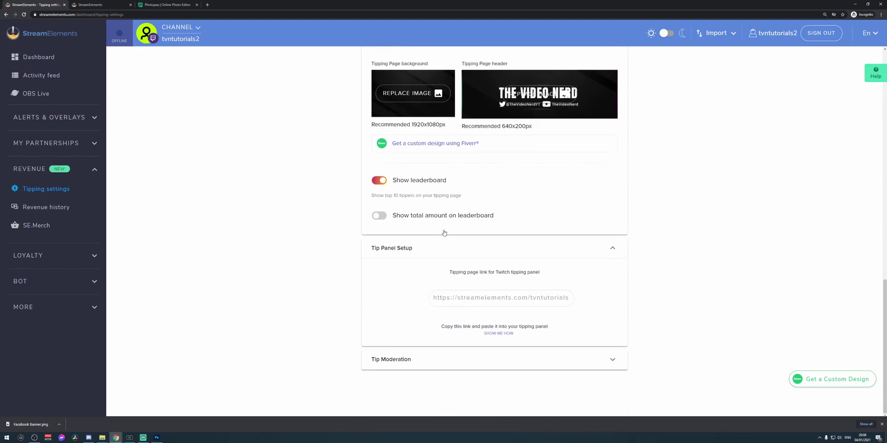
{"action": "left_click", "coordinate": [521, 304]}
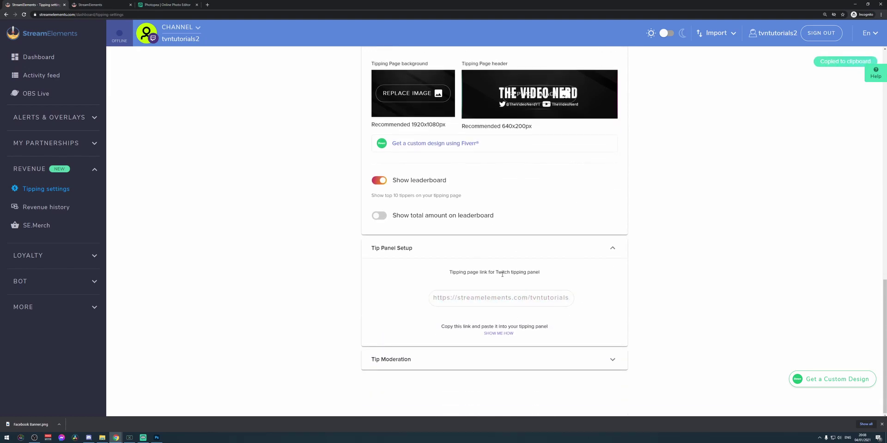
{"action": "left_click", "coordinate": [387, 358]}
{"action": "scroll", "coordinate": [388, 332], "scroll_direction": "down", "scroll_amount": 4}
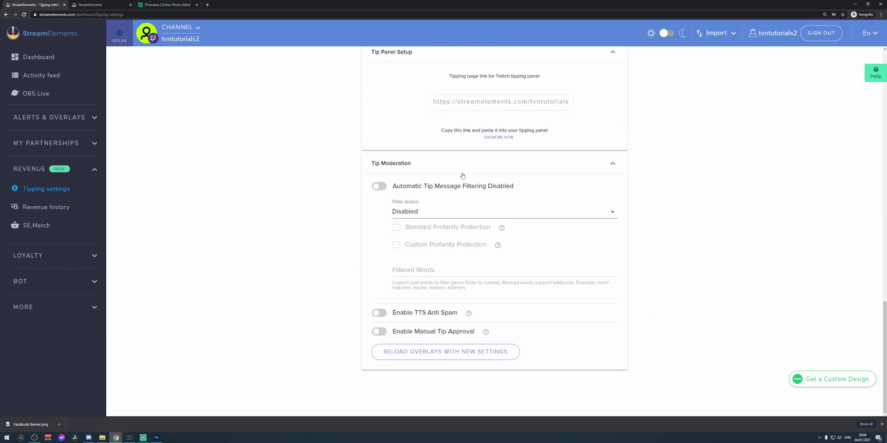
Keep Disable alert as the filter action and decline the manual tip approval warning.
{"action": "left_click", "coordinate": [408, 185]}
{"action": "left_click", "coordinate": [416, 212]}
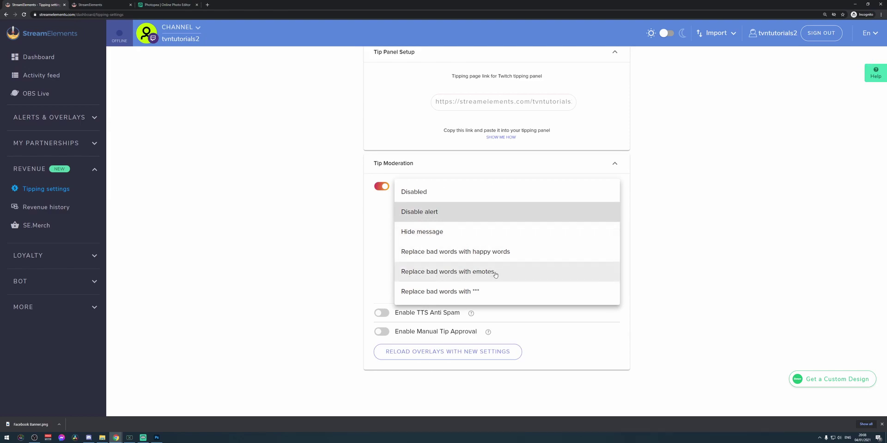
{"action": "left_click", "coordinate": [289, 268]}
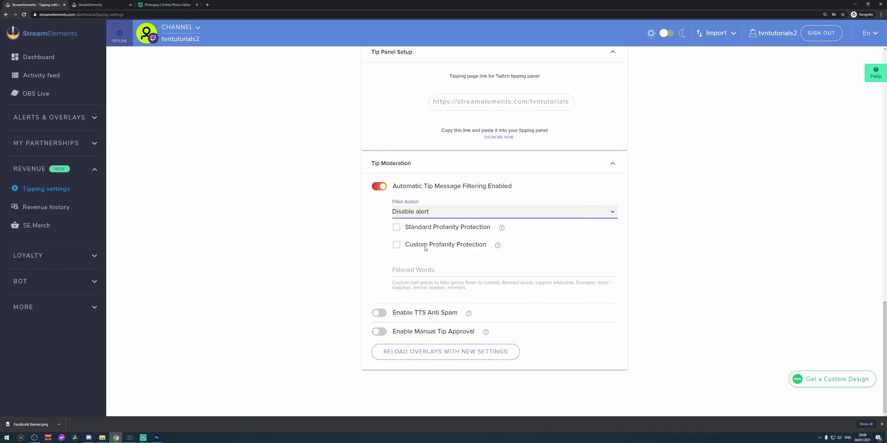
{"action": "left_click", "coordinate": [471, 331]}
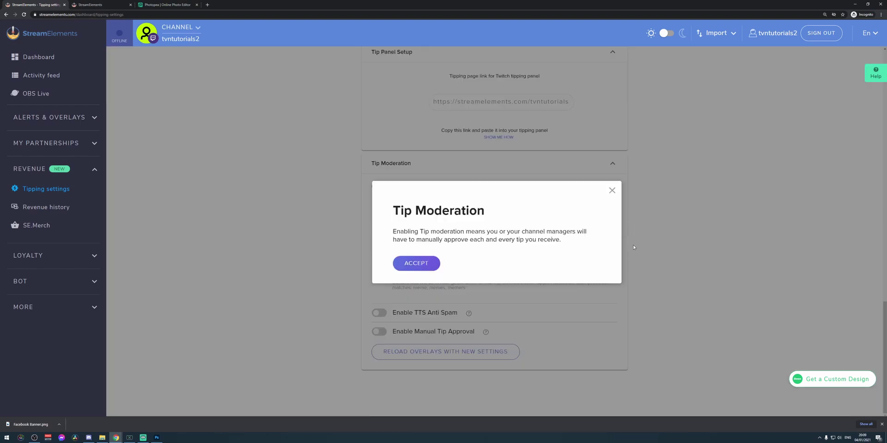
{"action": "left_click", "coordinate": [611, 191]}
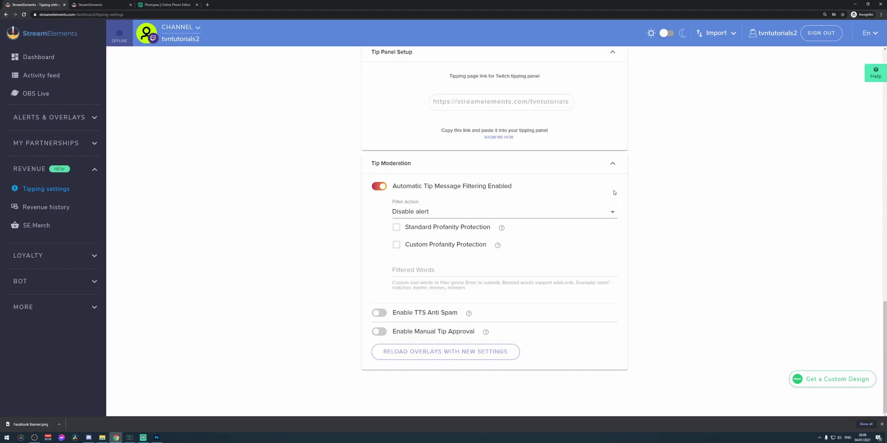
Turn off automatic tip message filtering and reload the tipping page.
{"action": "left_click", "coordinate": [387, 188]}
{"action": "scroll", "coordinate": [309, 216], "scroll_direction": "up", "scroll_amount": 7}
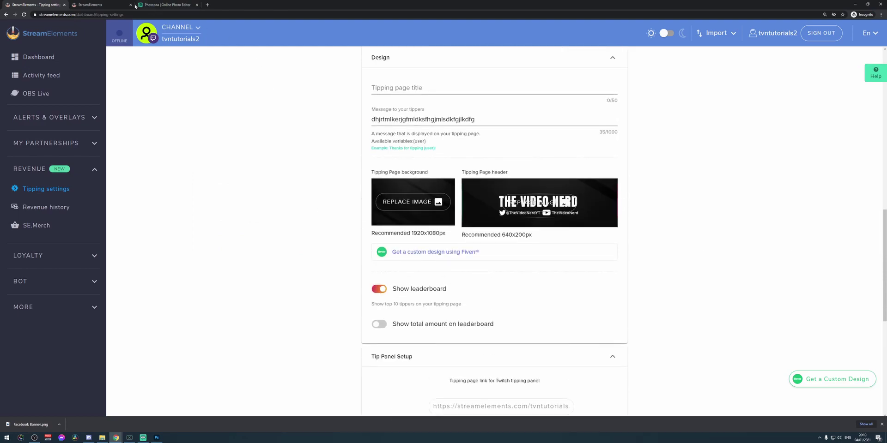
{"action": "left_click", "coordinate": [111, 4]}
{"action": "left_click", "coordinate": [24, 14]}
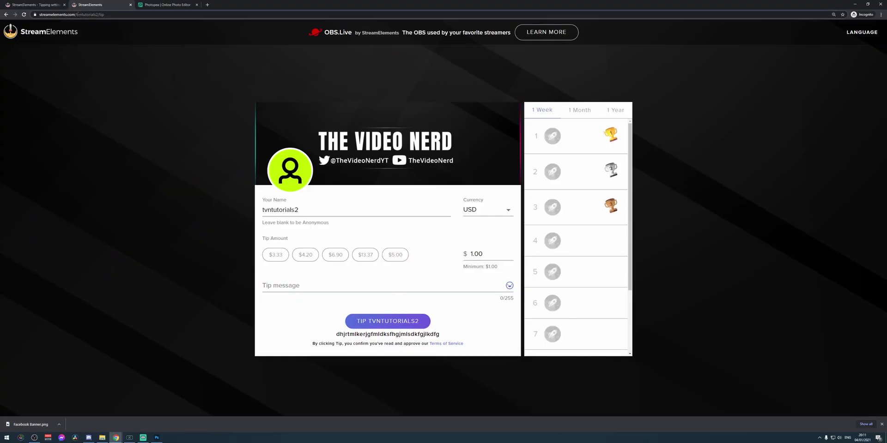
Copy the tip page URL and switch on Edit Panels on the Twitch channel.
{"action": "left_click", "coordinate": [85, 14]}
{"action": "right_click", "coordinate": [85, 14]}
{"action": "left_click", "coordinate": [96, 46]}
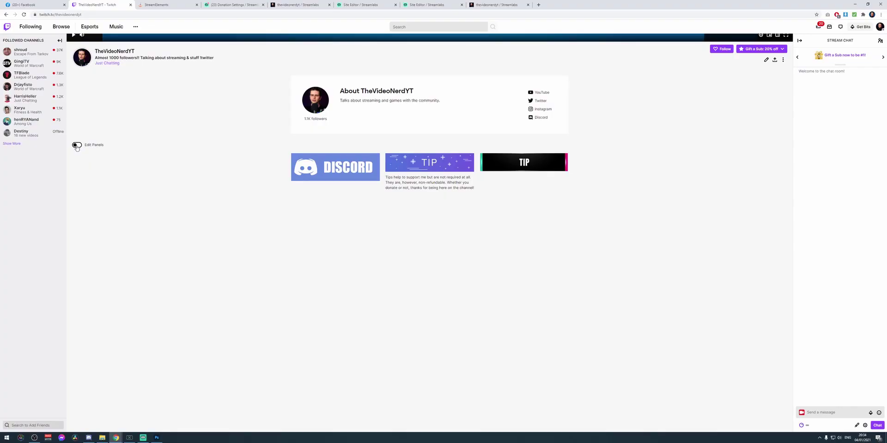
{"action": "left_click", "coordinate": [77, 146]}
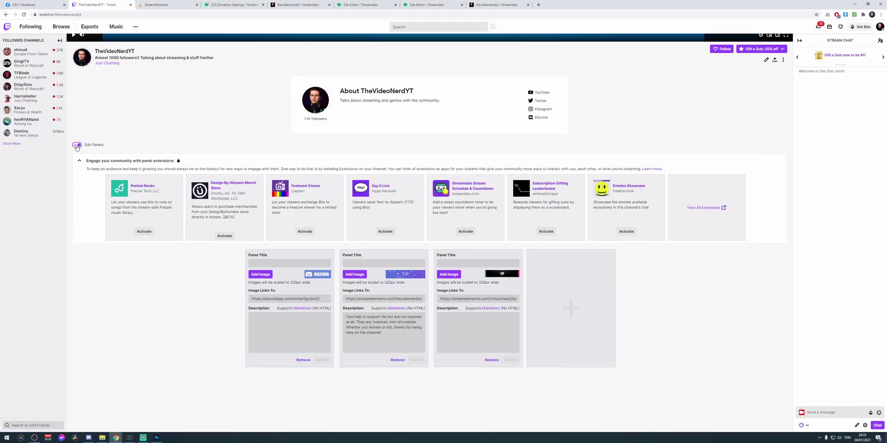
Add a new text/image panel and upload the TIP image from the NEON PACK folder.
{"action": "scroll", "coordinate": [94, 129], "scroll_direction": "down", "scroll_amount": 1}
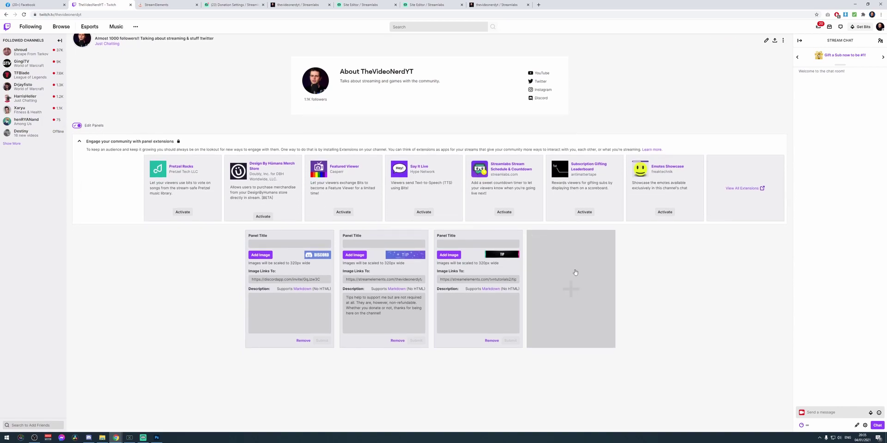
{"action": "left_click", "coordinate": [573, 297]}
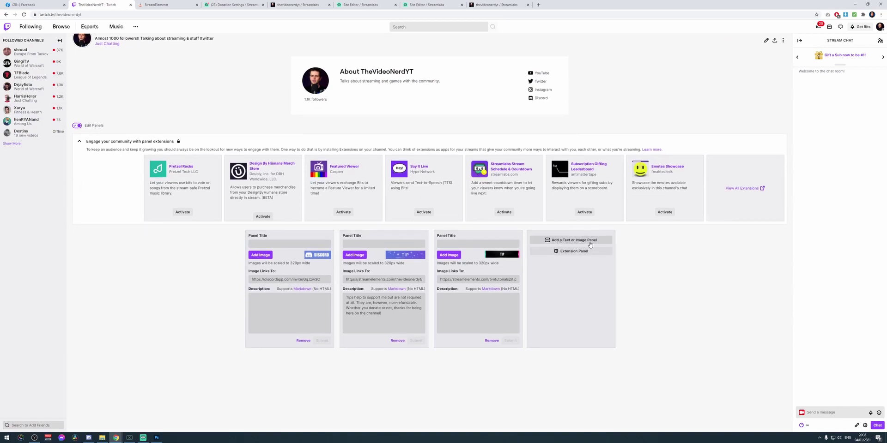
{"action": "left_click", "coordinate": [589, 241]}
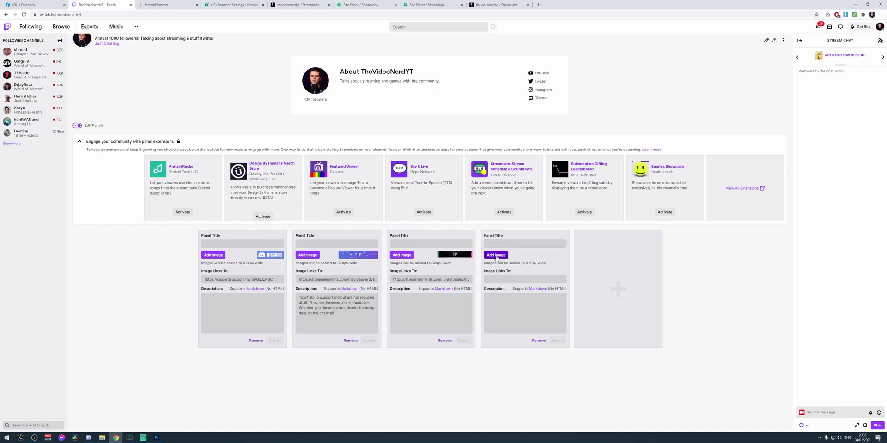
{"action": "left_click", "coordinate": [496, 256]}
{"action": "left_click", "coordinate": [438, 230]}
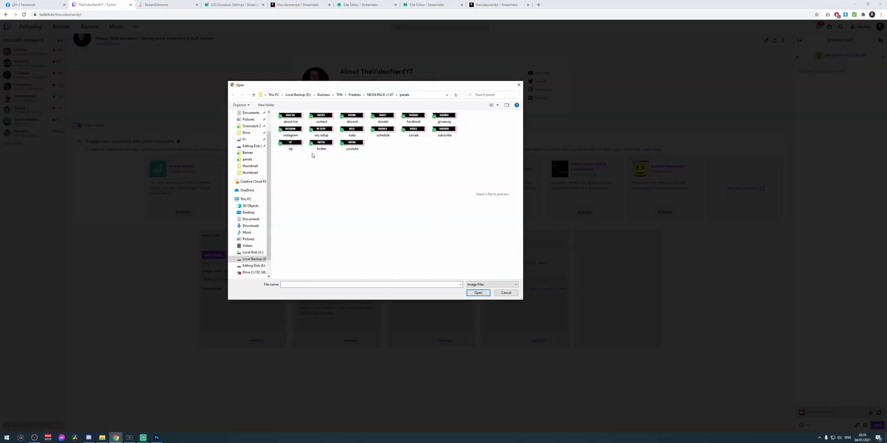
{"action": "double_click", "coordinate": [291, 144]}
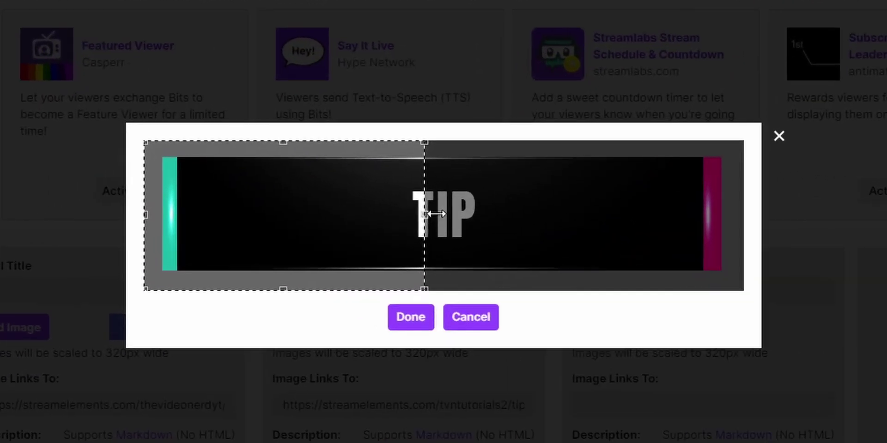
Crop the grey border from the top, left and right of the TIP image and confirm.
{"action": "left_click_drag", "start_coordinate": [441, 143], "coordinate": [432, 160]}
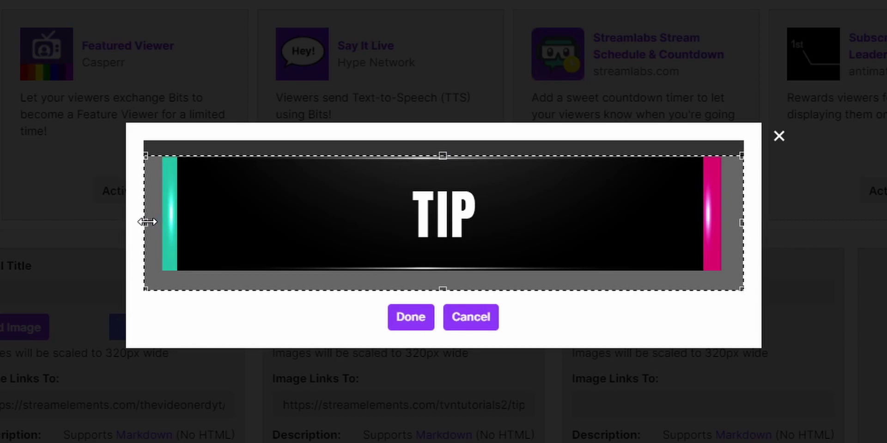
{"action": "left_click_drag", "start_coordinate": [145, 222], "coordinate": [160, 224]}
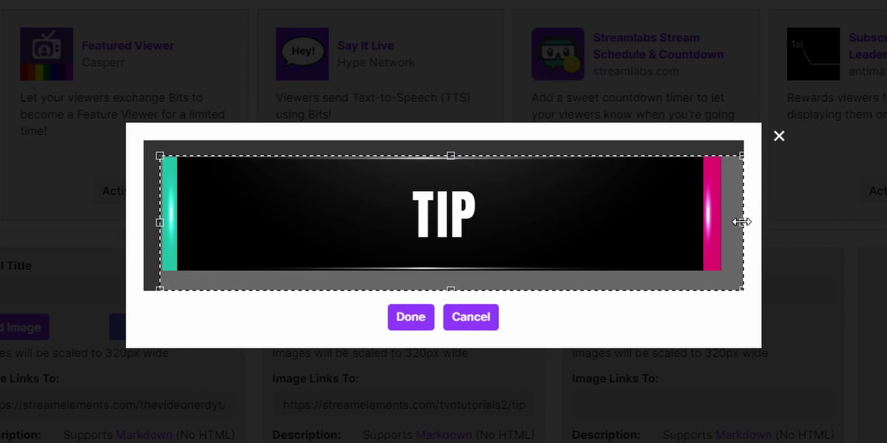
{"action": "left_click_drag", "start_coordinate": [741, 223], "coordinate": [725, 224]}
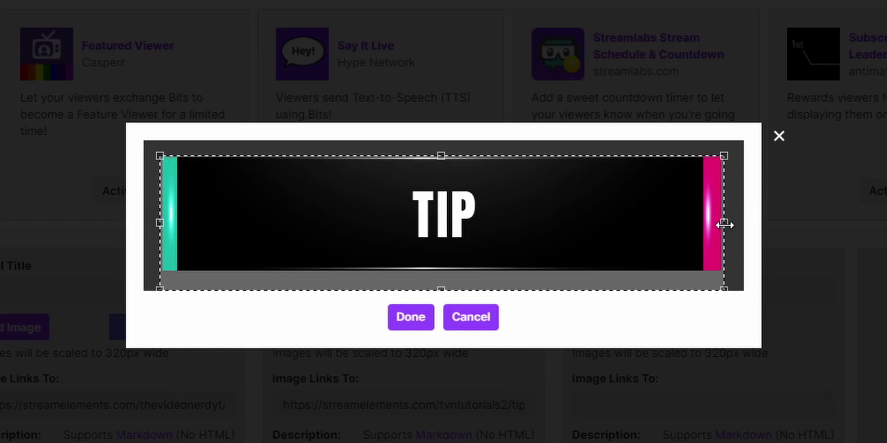
{"action": "left_click", "coordinate": [408, 318]}
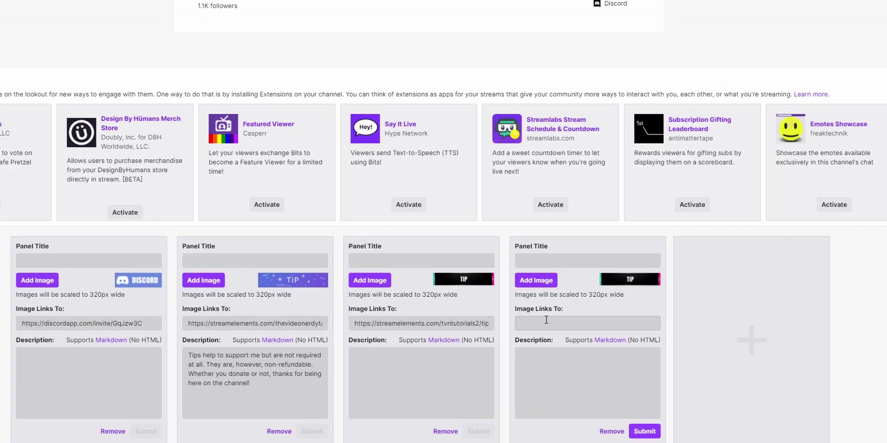
{"action": "left_click", "coordinate": [605, 350]}
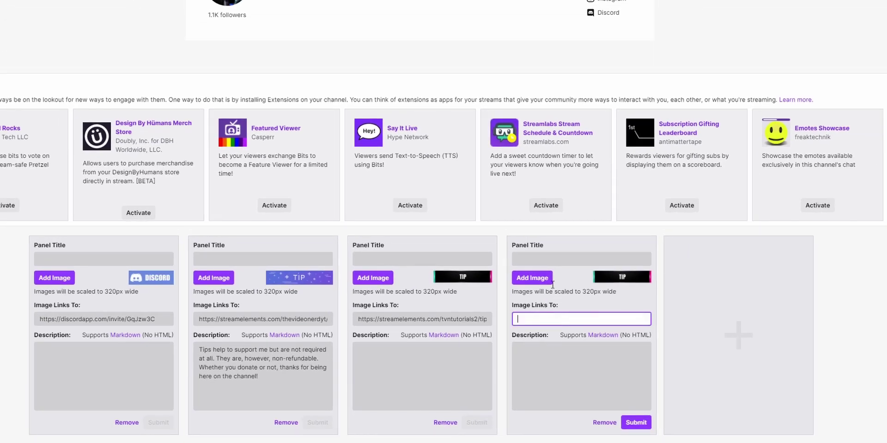
Link the TIP panel to the Streamlabs tip page, caption it '^Thanks for all tips', and submit.
{"action": "key", "text": "ctrl+v"}
{"action": "left_click", "coordinate": [548, 355]}
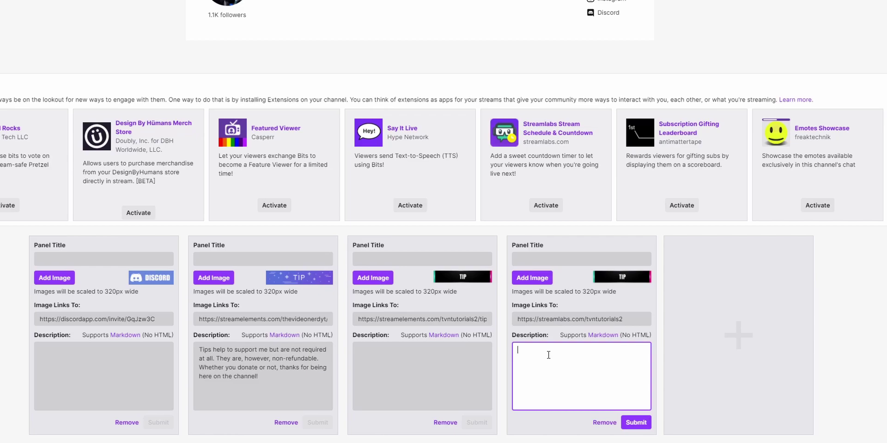
{"action": "type", "text": "^Thanks for all"}
{"action": "left_click", "coordinate": [179, 378]}
{"action": "key", "text": "ctrl+a"}
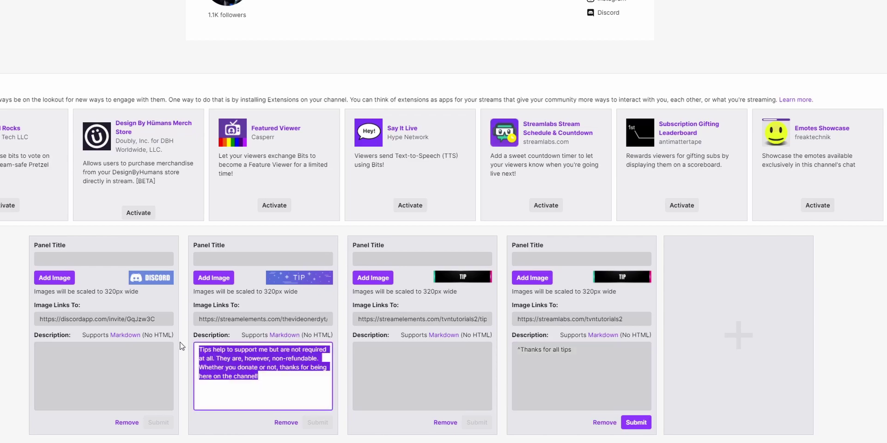
{"action": "left_click", "coordinate": [546, 364]}
{"action": "left_click", "coordinate": [641, 423]}
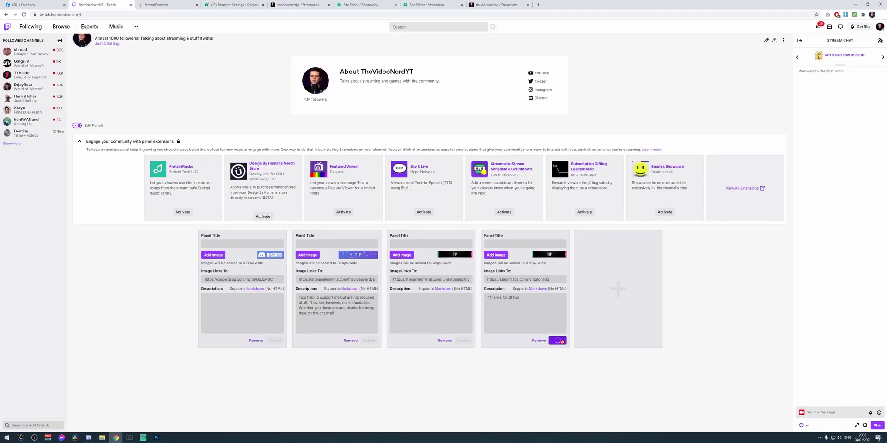
Switch Edit Panels off to view the four finished panels.
{"action": "left_click", "coordinate": [76, 125]}
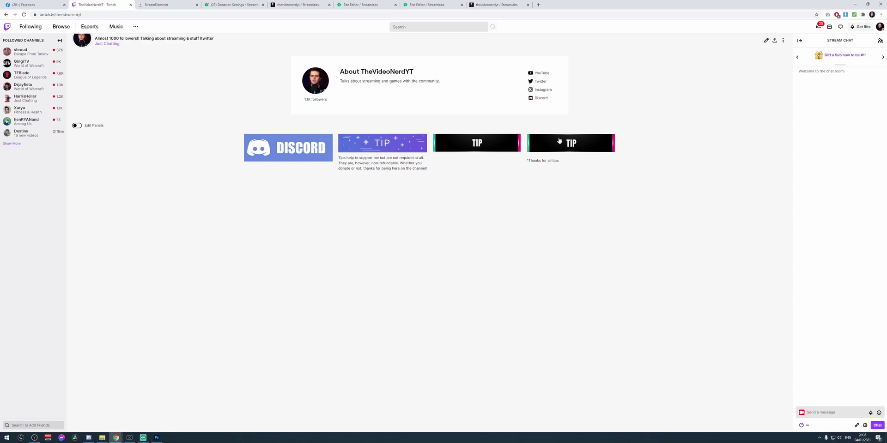
{"action": "left_click_drag", "start_coordinate": [561, 164], "coordinate": [578, 200]}
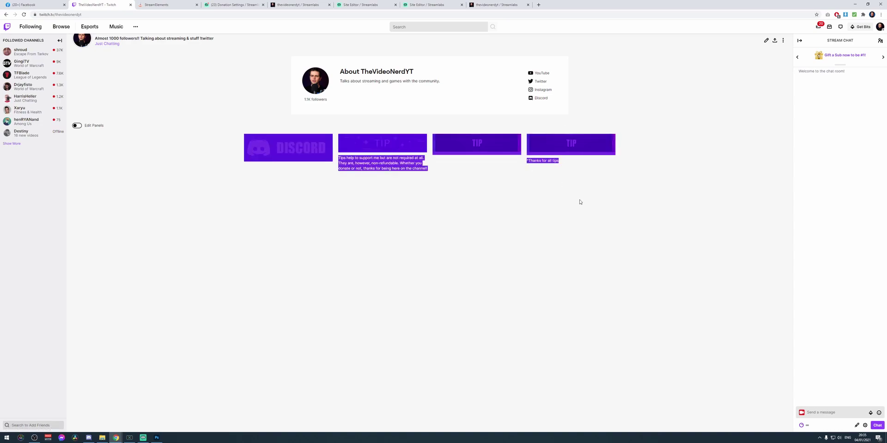
{"action": "left_click", "coordinate": [587, 198]}
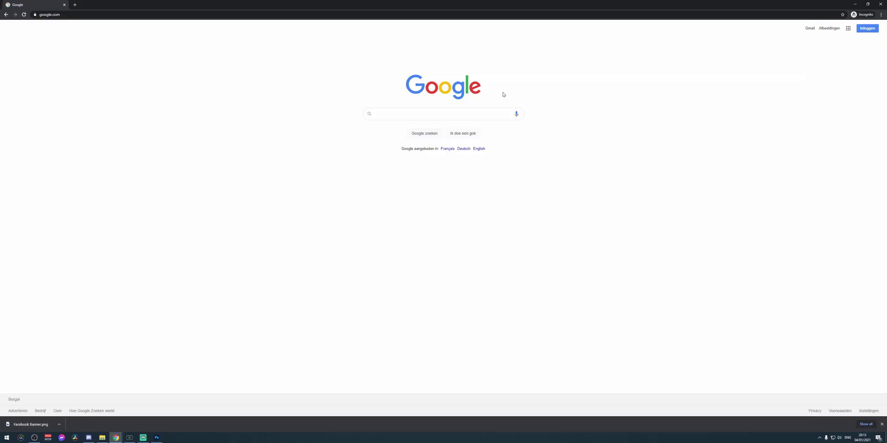
Search Google for 'streamlabs', open streamlabs.com and log in with Twitch.
{"action": "left_click", "coordinate": [456, 114]}
{"action": "type", "text": "streamlabs"}
{"action": "key", "text": "Return"}
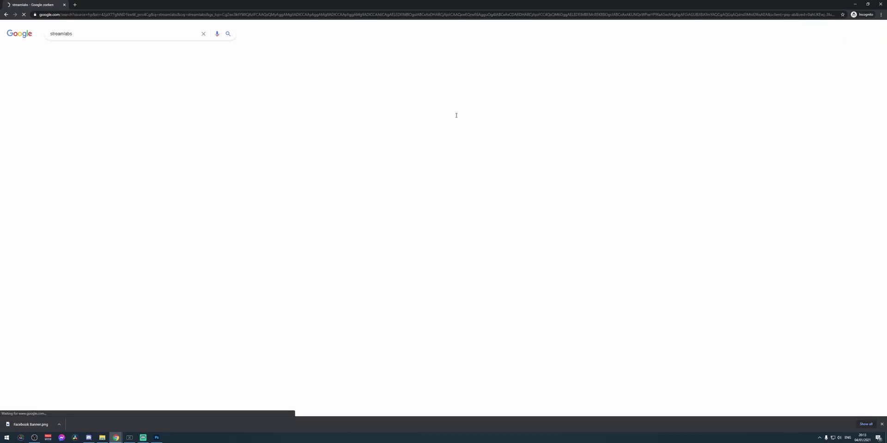
{"action": "left_click", "coordinate": [138, 83]}
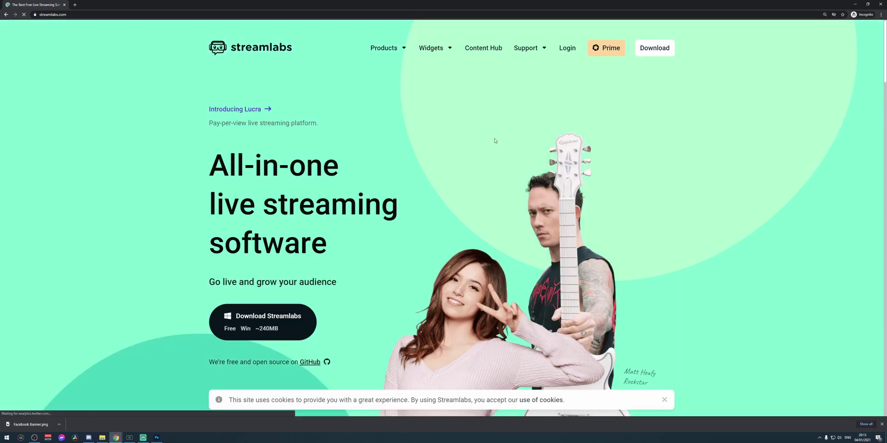
{"action": "left_click", "coordinate": [568, 50]}
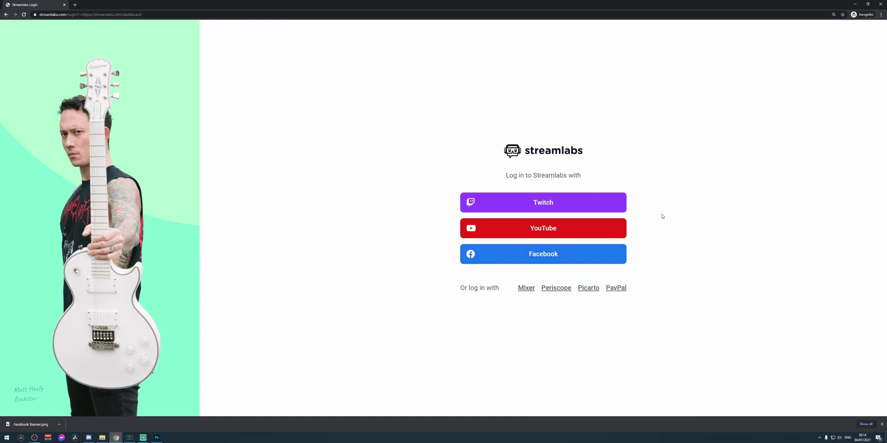
{"action": "left_click", "coordinate": [543, 203]}
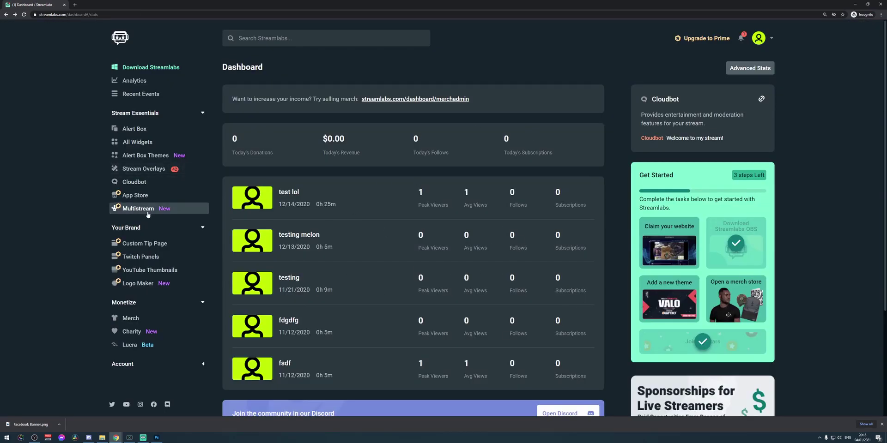
Open Donation Settings from the account menu, then return to the Methods sub-tab.
{"action": "scroll", "coordinate": [148, 215], "scroll_direction": "down", "scroll_amount": 3}
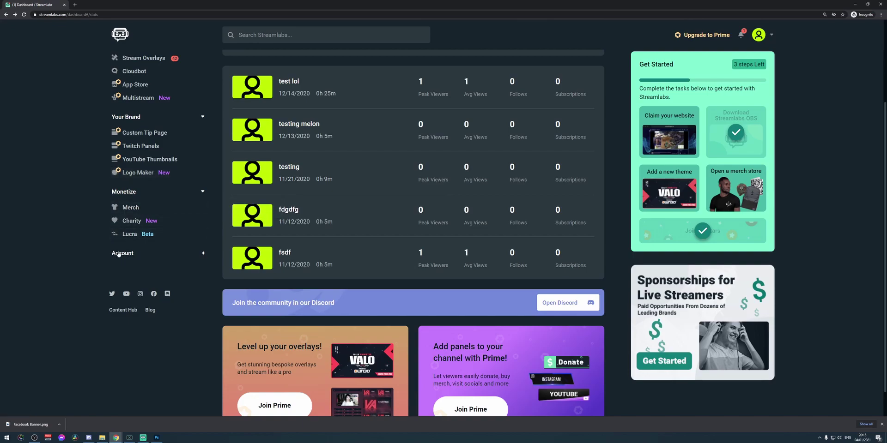
{"action": "left_click", "coordinate": [126, 253]}
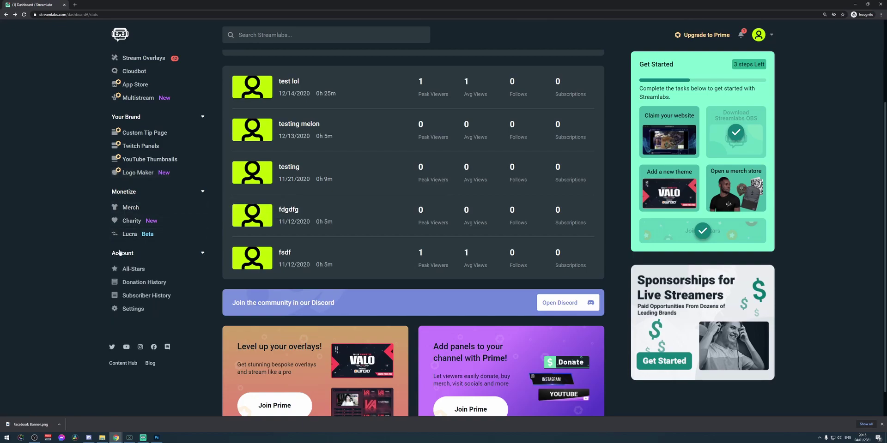
{"action": "left_click", "coordinate": [134, 308]}
{"action": "scroll", "coordinate": [369, 309], "scroll_direction": "up", "scroll_amount": 2}
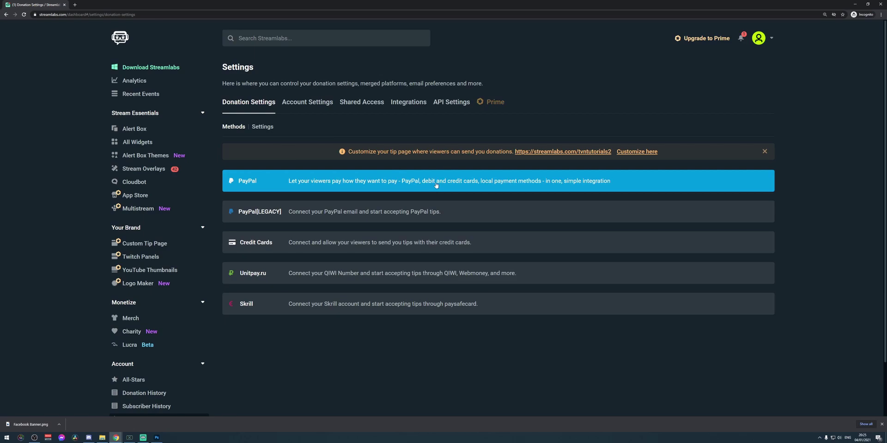
{"action": "left_click", "coordinate": [263, 127]}
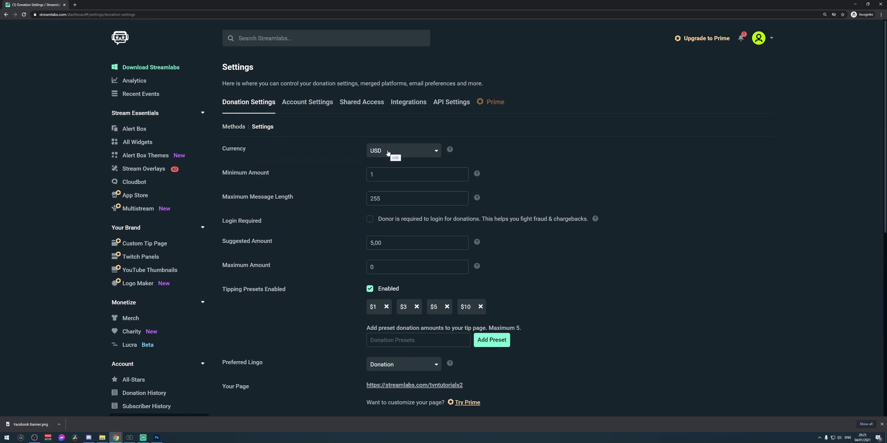
{"action": "left_click", "coordinate": [233, 127]}
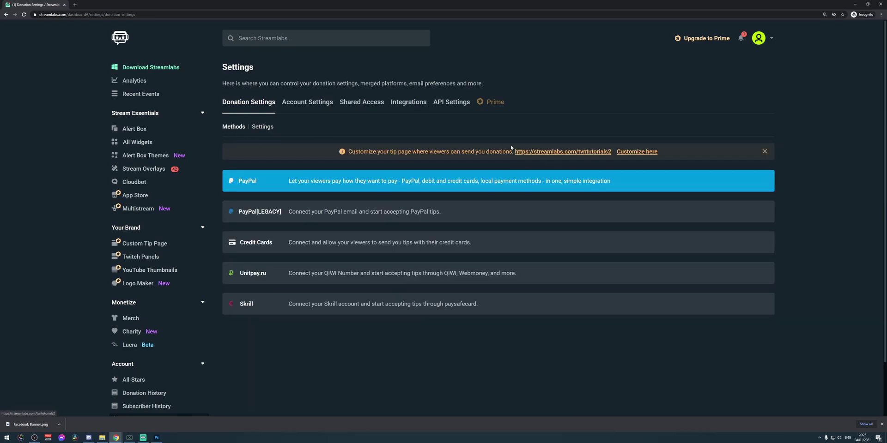
Open the public tip page from the banner link, browse it, then return to Donation Settings.
{"action": "left_click", "coordinate": [581, 152]}
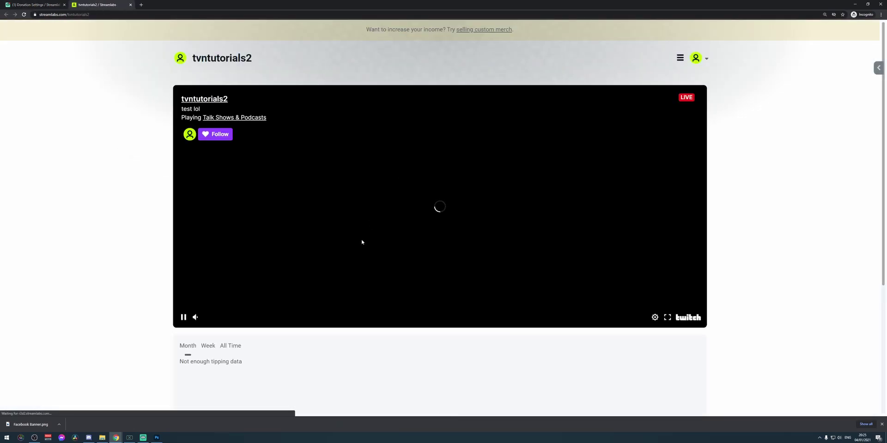
{"action": "scroll", "coordinate": [257, 248], "scroll_direction": "down", "scroll_amount": 4}
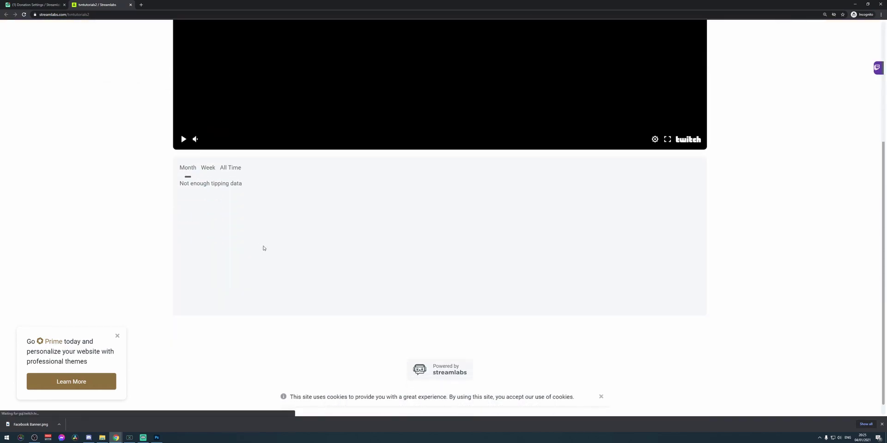
{"action": "scroll", "coordinate": [269, 248], "scroll_direction": "up", "scroll_amount": 3}
{"action": "scroll", "coordinate": [269, 248], "scroll_direction": "up", "scroll_amount": 2}
{"action": "key", "text": "ctrl+shift+Tab"}
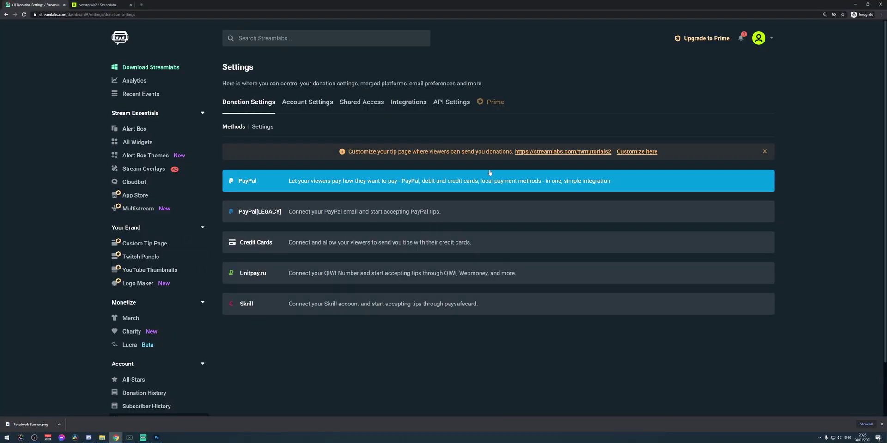
Review the donation settings form, keeping currency USD and the message length unchanged.
{"action": "left_click", "coordinate": [262, 127]}
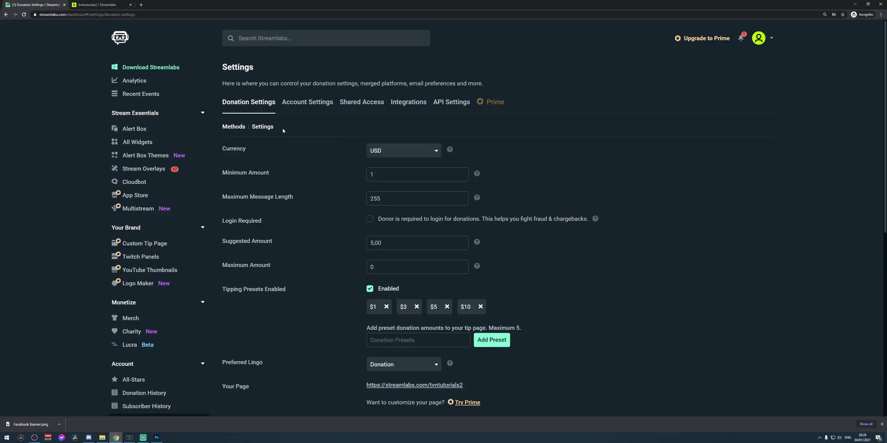
{"action": "scroll", "coordinate": [535, 199], "scroll_direction": "down", "scroll_amount": 6}
{"action": "scroll", "coordinate": [538, 208], "scroll_direction": "up", "scroll_amount": 7}
{"action": "left_click", "coordinate": [409, 152]}
{"action": "key", "text": "Escape"}
{"action": "left_click", "coordinate": [353, 175]}
{"action": "left_click_drag", "start_coordinate": [406, 200], "coordinate": [344, 195]}
{"action": "left_click", "coordinate": [293, 197]}
{"action": "left_click_drag", "start_coordinate": [379, 219], "coordinate": [578, 219]}
{"action": "left_click", "coordinate": [595, 257]}
{"action": "scroll", "coordinate": [519, 231], "scroll_direction": "down", "scroll_amount": 2}
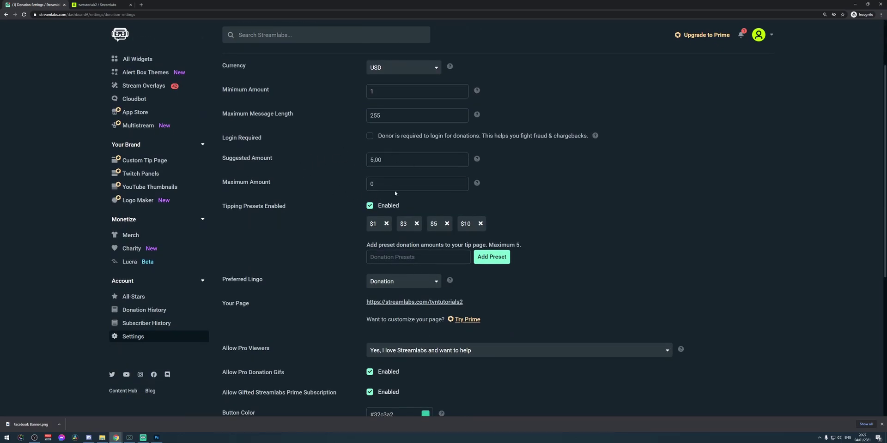
Add 12 as a new tipping preset after $1, $3, $5 and $10.
{"action": "left_click", "coordinate": [368, 208]}
{"action": "left_click", "coordinate": [369, 207]}
{"action": "type", "text": "12"}
{"action": "left_click", "coordinate": [492, 257]}
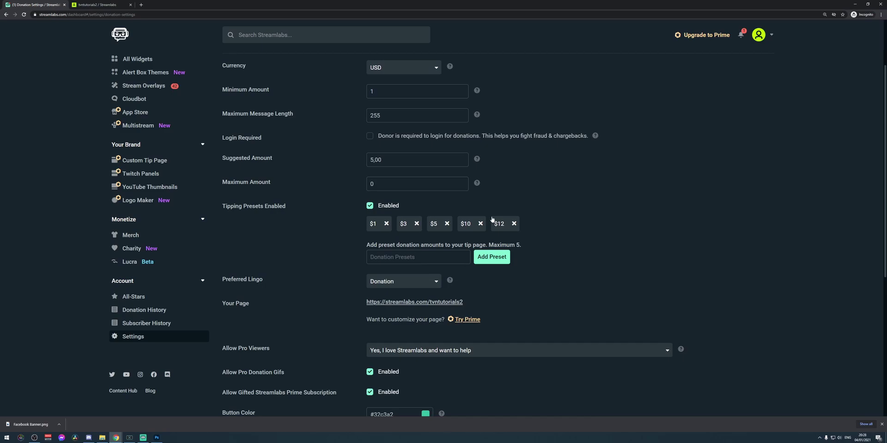
{"action": "scroll", "coordinate": [574, 235], "scroll_direction": "down", "scroll_amount": 2}
{"action": "left_click_drag", "start_coordinate": [231, 169], "coordinate": [264, 169]}
Switch the preferred lingo from Donation to Tip and leave Allow Pro Viewers at Yes.
{"action": "left_click", "coordinate": [392, 170]}
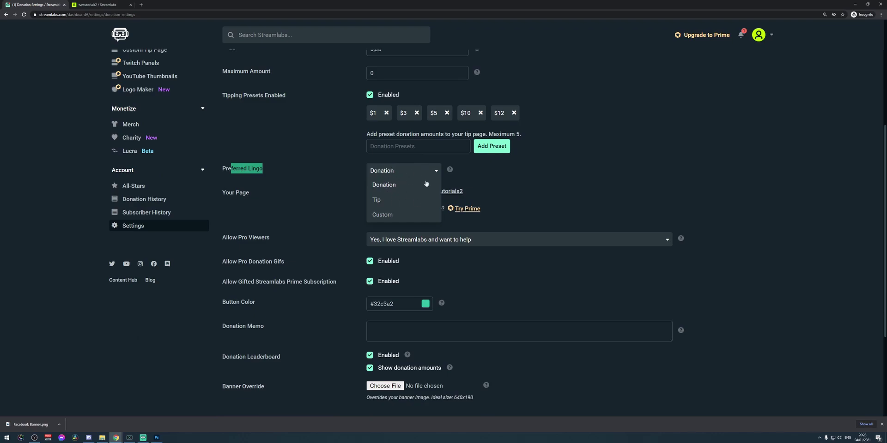
{"action": "left_click", "coordinate": [401, 200]}
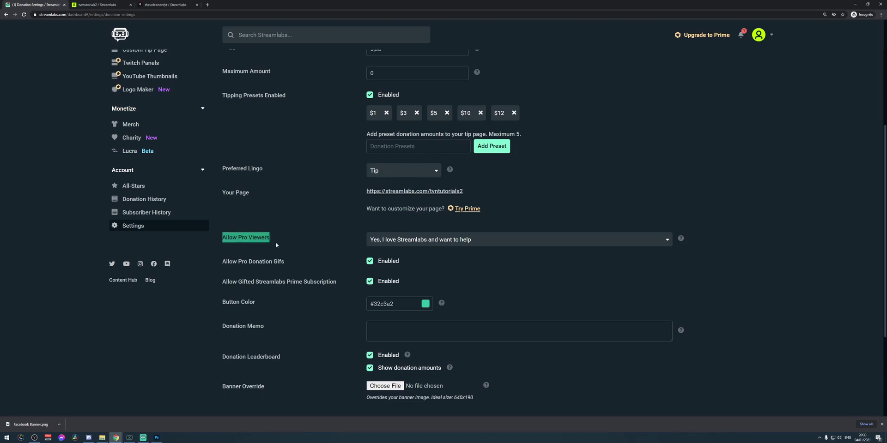
{"action": "left_click", "coordinate": [387, 242]}
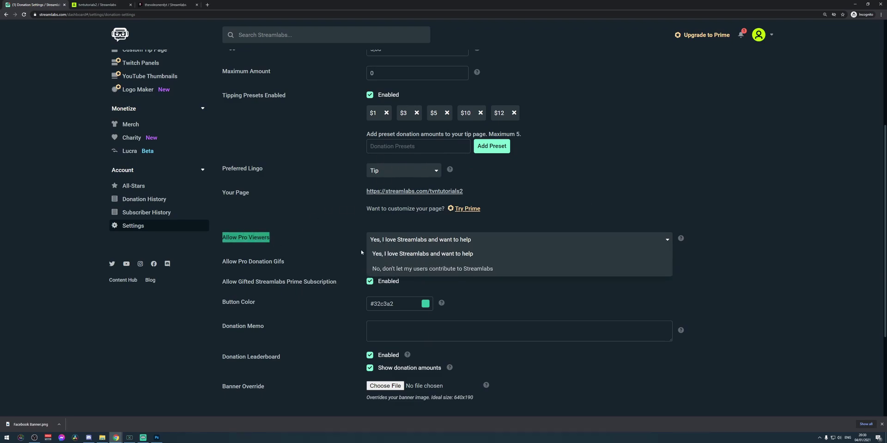
{"action": "left_click", "coordinate": [399, 278]}
{"action": "left_click", "coordinate": [162, 5]}
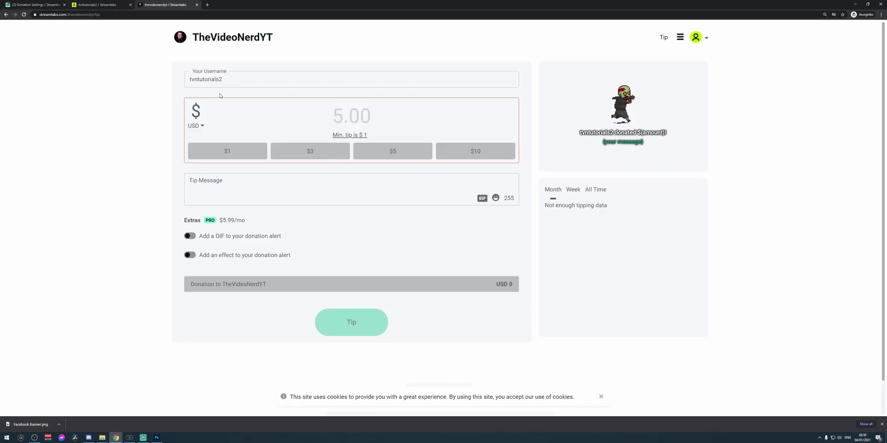
{"action": "scroll", "coordinate": [612, 171], "scroll_direction": "down", "scroll_amount": 1}
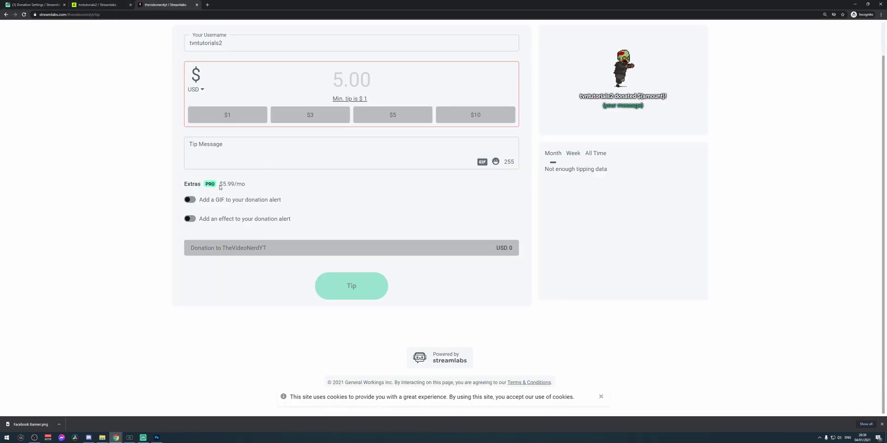
{"action": "left_click", "coordinate": [190, 200]}
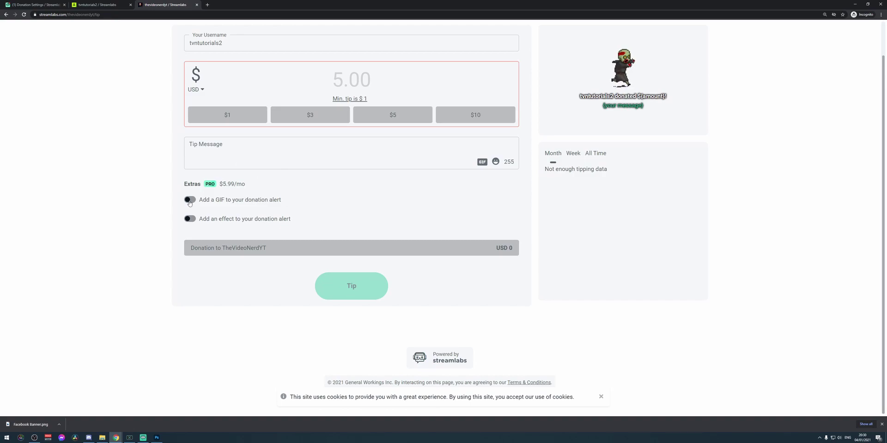
{"action": "left_click", "coordinate": [190, 297]}
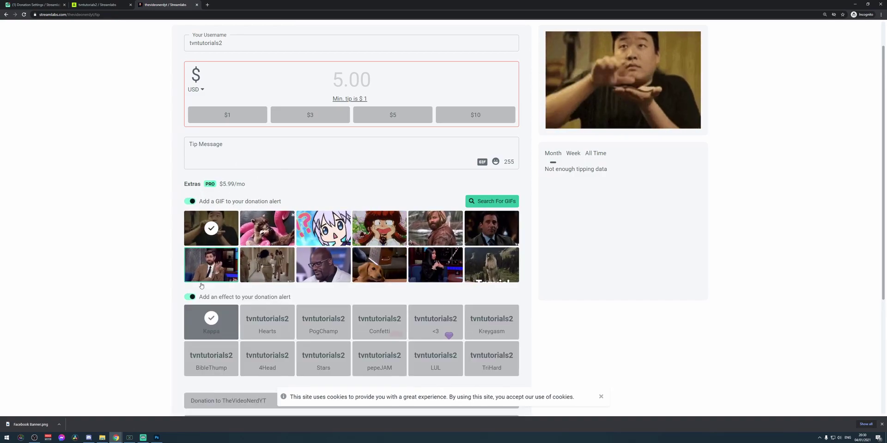
{"action": "left_click", "coordinate": [190, 297]}
{"action": "left_click", "coordinate": [199, 204]}
{"action": "left_click", "coordinate": [199, 204]}
{"action": "left_click", "coordinate": [199, 204]}
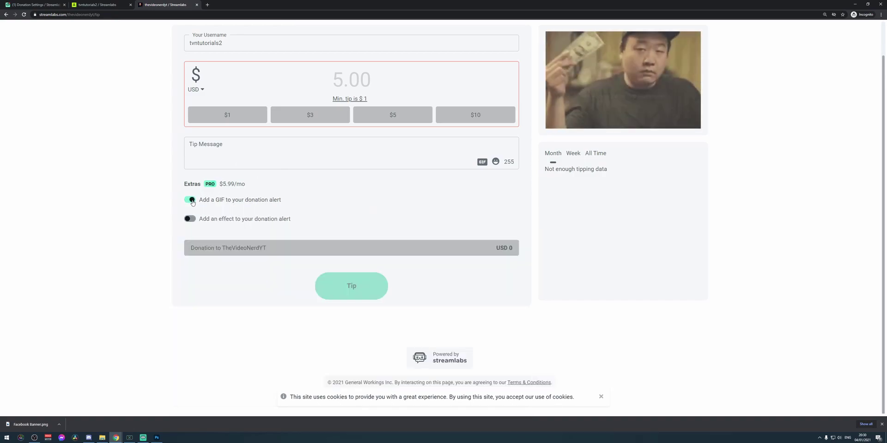
{"action": "left_click", "coordinate": [42, 4]}
{"action": "left_click", "coordinate": [380, 244]}
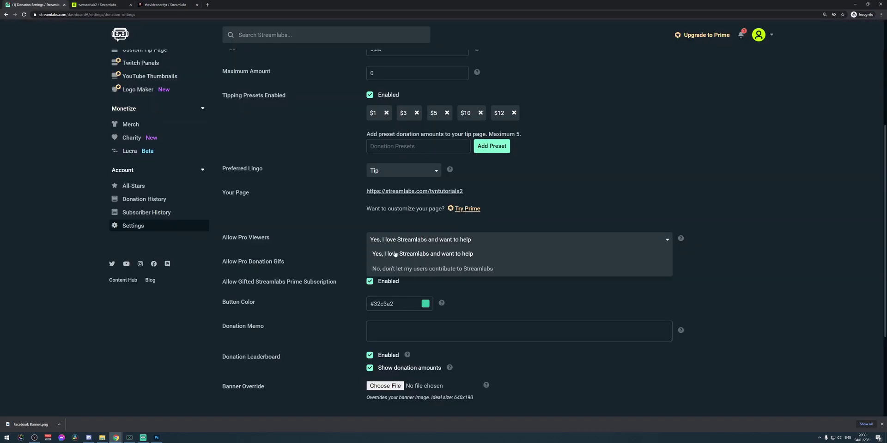
Keep Allow Pro Viewers at Yes and compare against the sample tip page.
{"action": "left_click", "coordinate": [453, 271]}
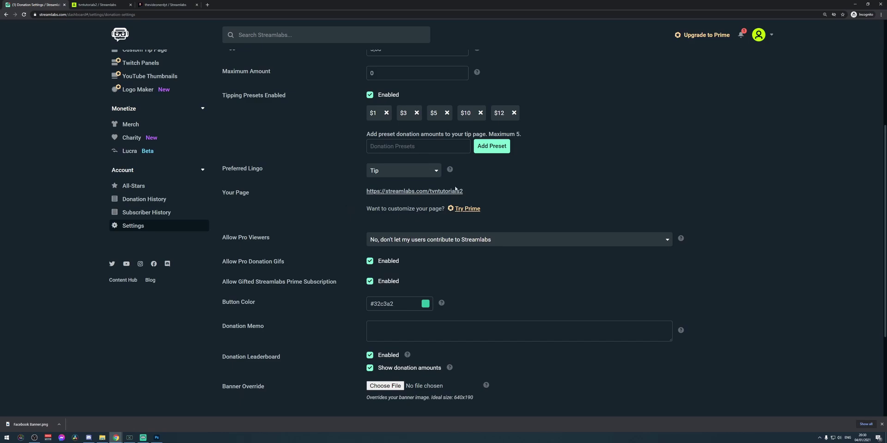
{"action": "key", "text": "Up"}
{"action": "scroll", "coordinate": [443, 162], "scroll_direction": "down", "scroll_amount": 3}
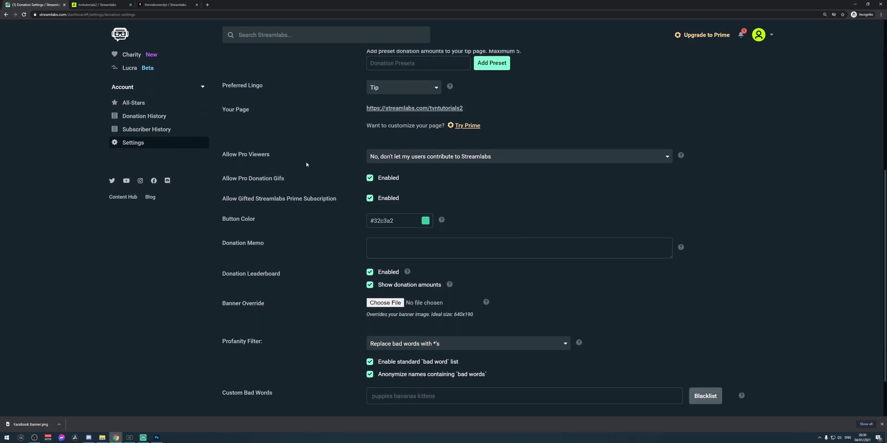
{"action": "key", "text": "ctrl+3"}
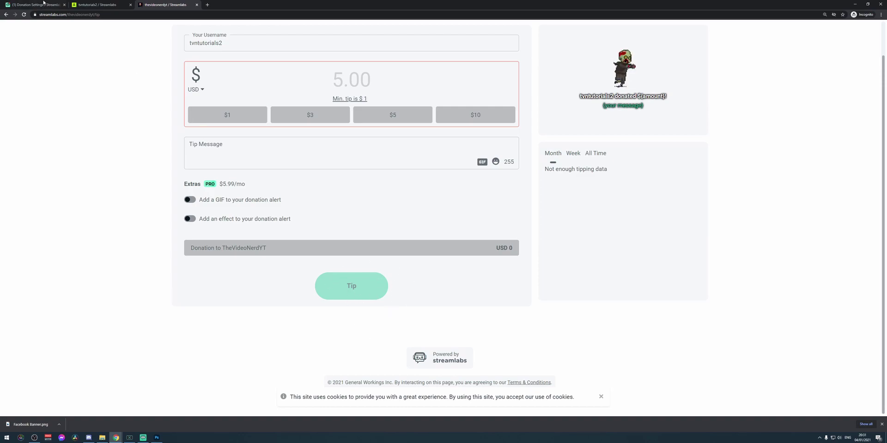
{"action": "key", "text": "ctrl+1"}
Change the tip button colour from teal to bright blue #03BAFF.
{"action": "left_click", "coordinate": [422, 167]}
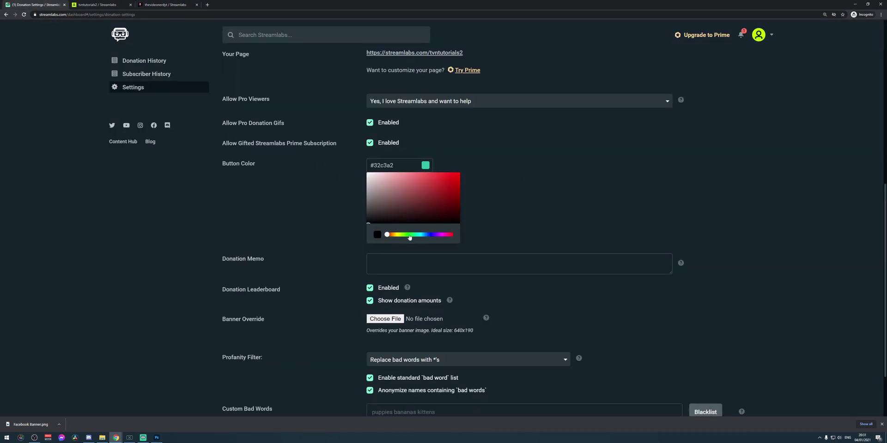
{"action": "left_click_drag", "start_coordinate": [410, 237], "coordinate": [421, 235]}
{"action": "left_click_drag", "start_coordinate": [436, 193], "coordinate": [459, 175]}
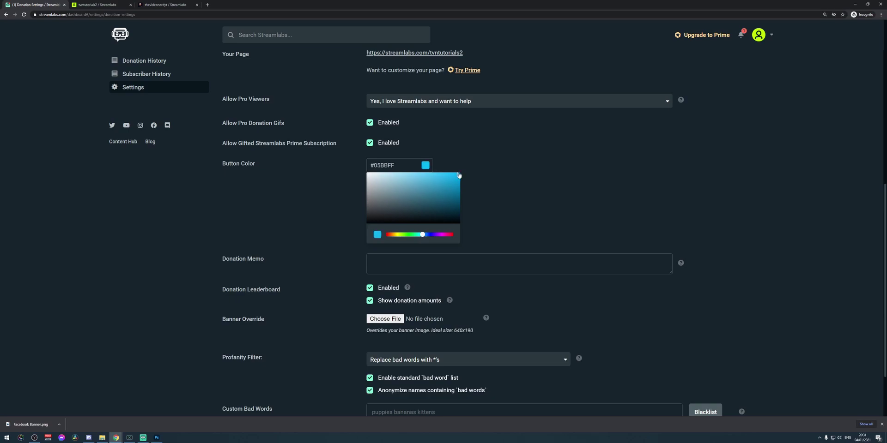
{"action": "left_click", "coordinate": [459, 173]}
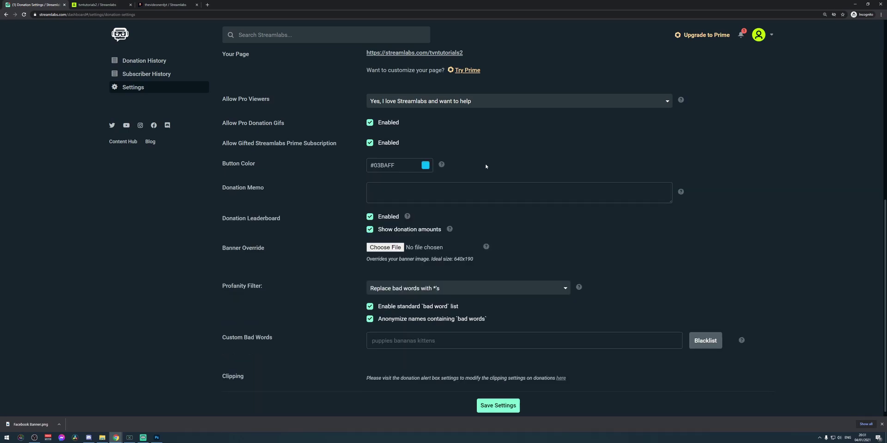
{"action": "left_click_drag", "start_coordinate": [239, 186], "coordinate": [297, 192]}
{"action": "left_click", "coordinate": [373, 190]}
Complete the donation memo as 'Thanks for the support!' and check the sample tip page.
{"action": "type", "text": "Thanks for the support!"}
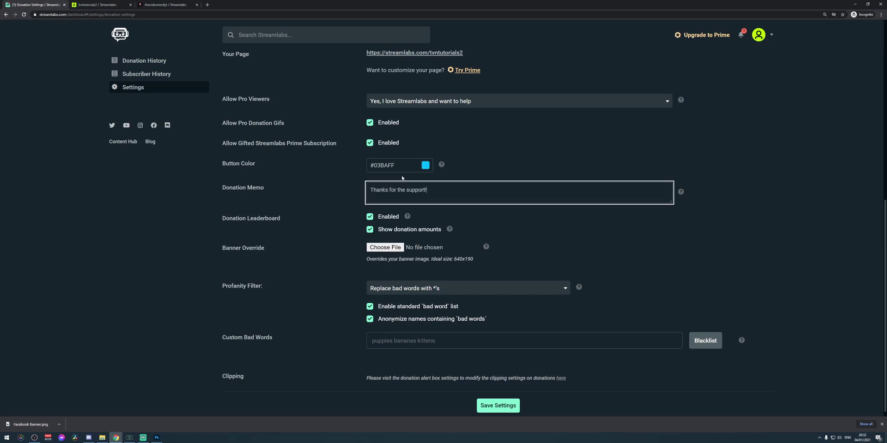
{"action": "left_click", "coordinate": [321, 173]}
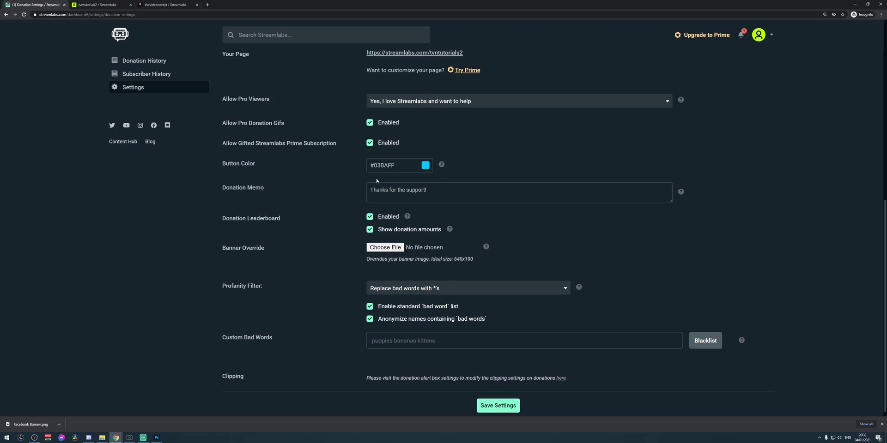
{"action": "left_click_drag", "start_coordinate": [235, 218], "coordinate": [282, 219]}
{"action": "key", "text": "ctrl+3"}
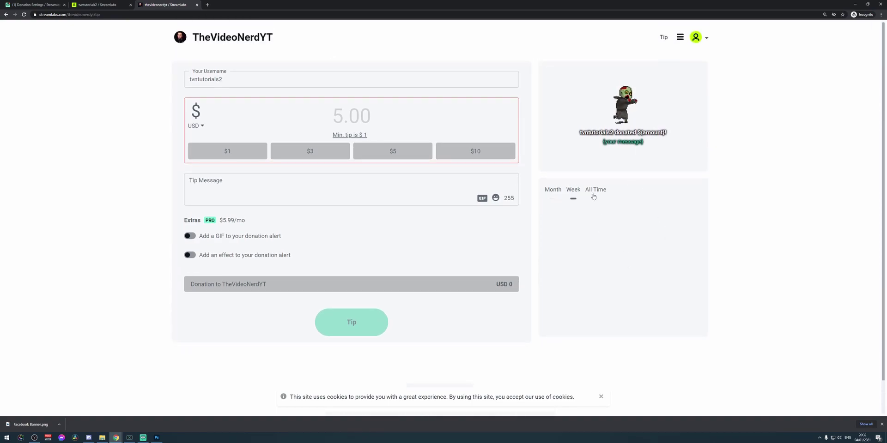
{"action": "key", "text": "ctrl+1"}
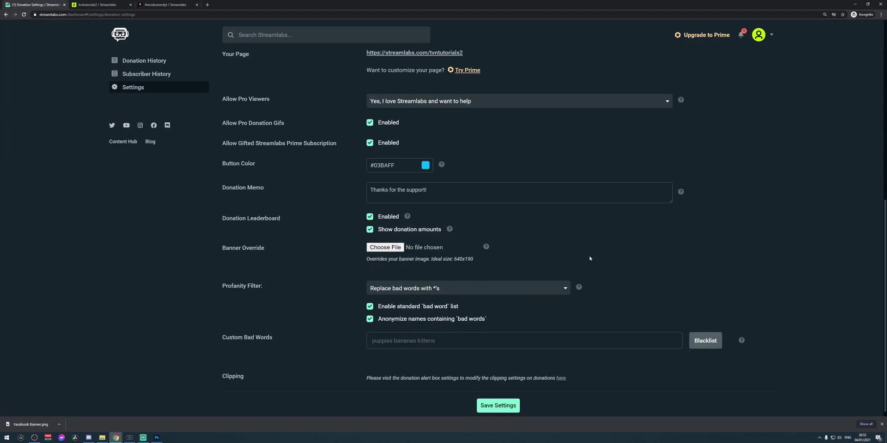
{"action": "left_click", "coordinate": [384, 247]}
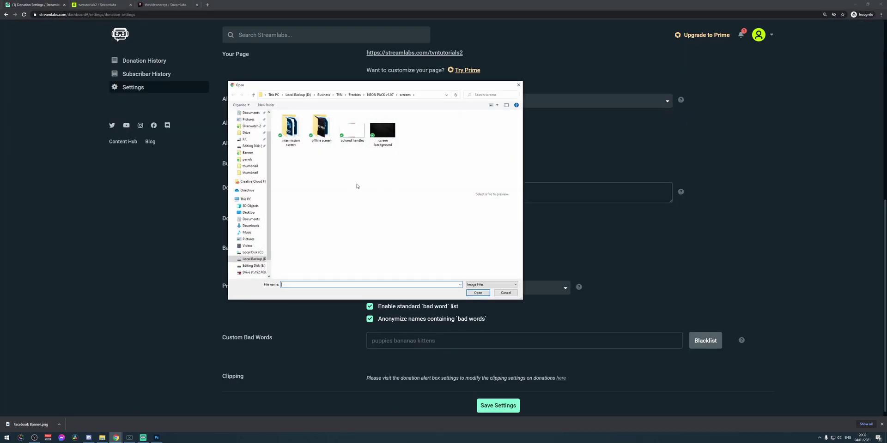
{"action": "left_click", "coordinate": [511, 295]}
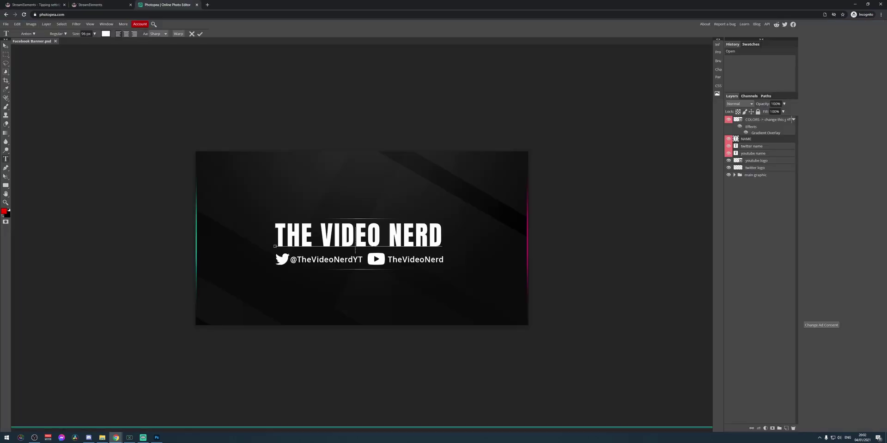
{"action": "key", "text": "shift+Home"}
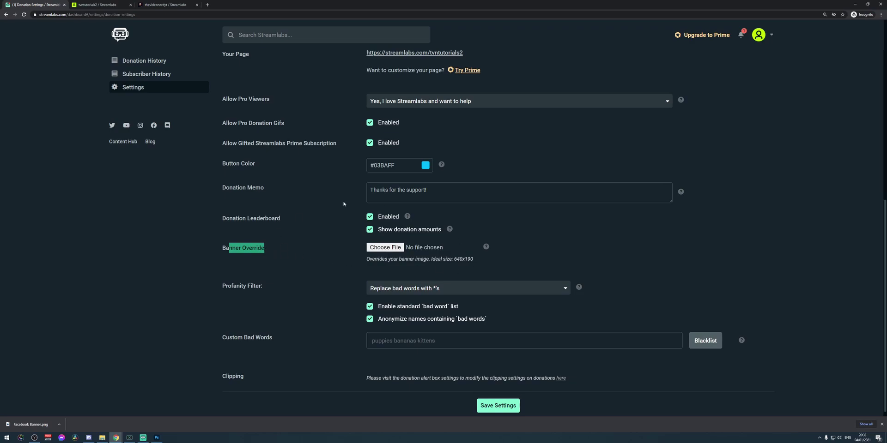
{"action": "left_click_drag", "start_coordinate": [344, 204], "coordinate": [383, 276]}
Blacklist 'dumb' as a custom bad word, remove it again, and save the settings.
{"action": "left_click", "coordinate": [352, 291]}
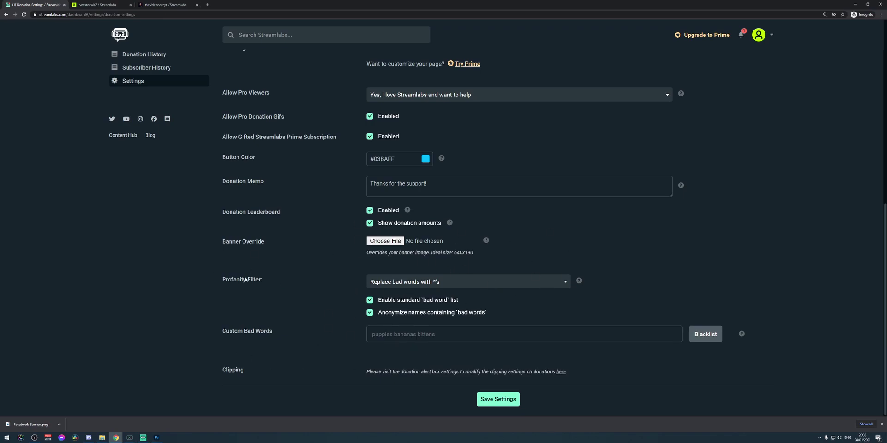
{"action": "left_click", "coordinate": [416, 334]}
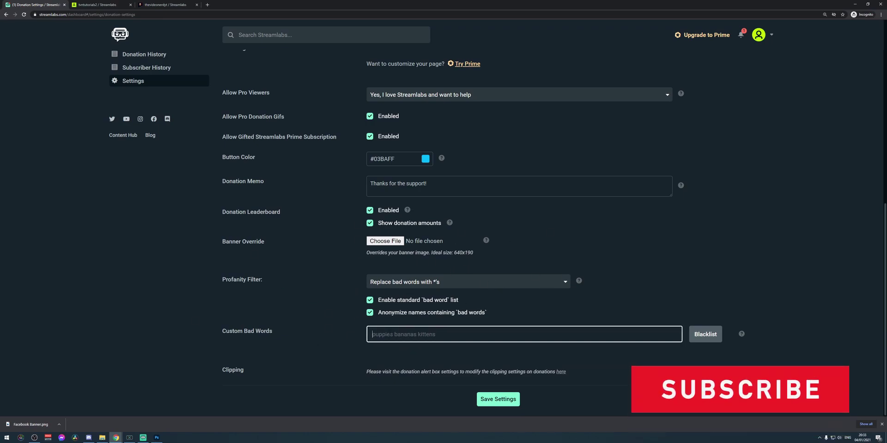
{"action": "type", "text": "dumb"}
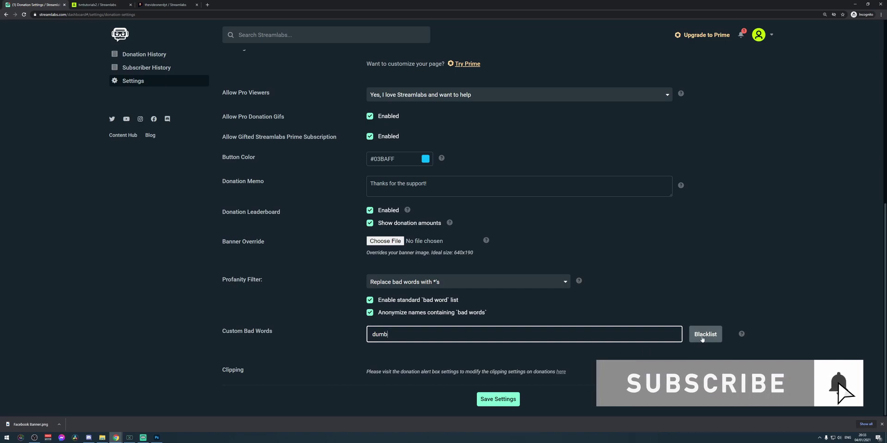
{"action": "left_click", "coordinate": [706, 335]}
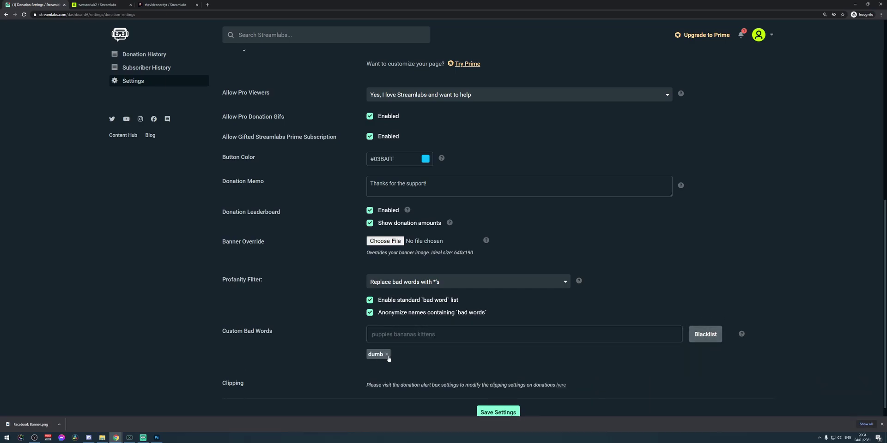
{"action": "left_click", "coordinate": [387, 355]}
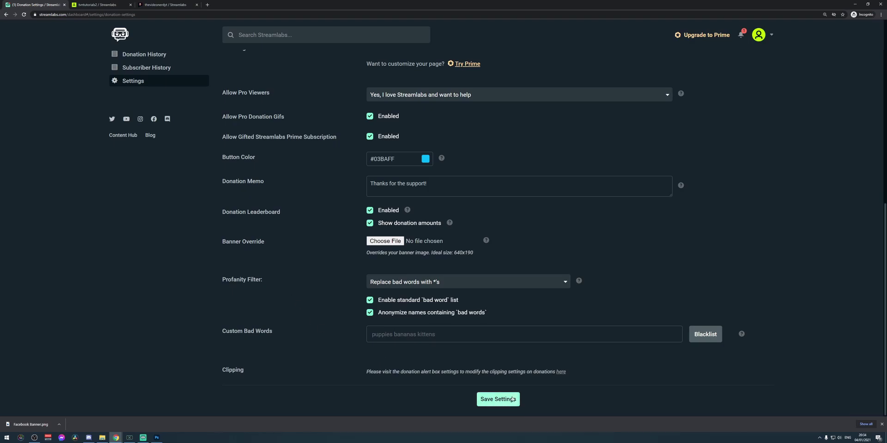
{"action": "left_click", "coordinate": [512, 399]}
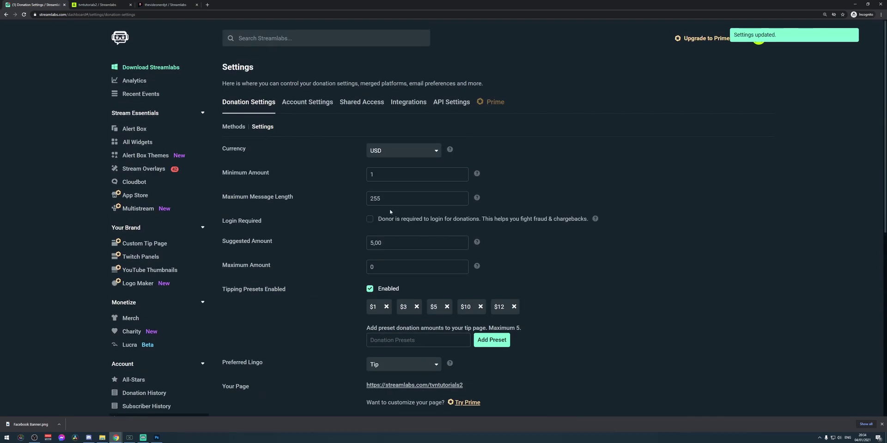
Open the public Streamlabs tip page from the Methods list and scroll through it.
{"action": "left_click", "coordinate": [231, 127]}
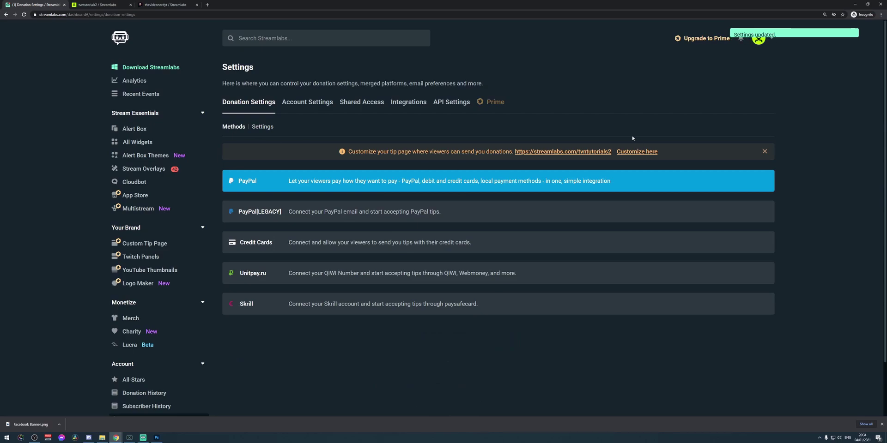
{"action": "left_click", "coordinate": [552, 157]}
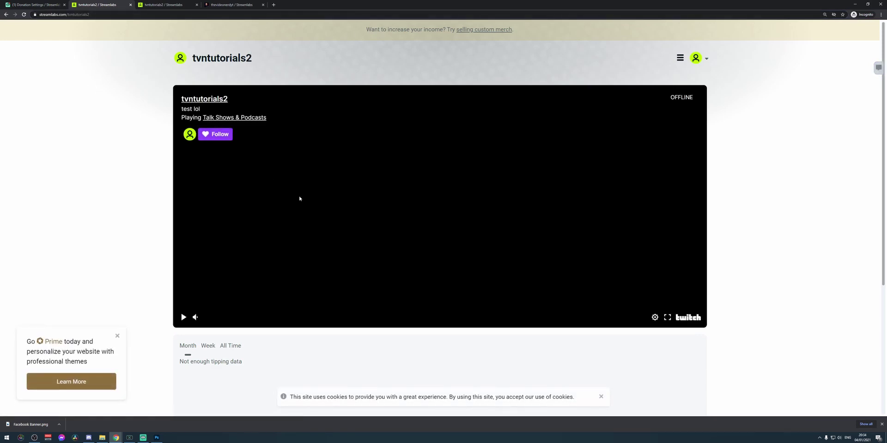
{"action": "scroll", "coordinate": [515, 140], "scroll_direction": "down", "scroll_amount": 3}
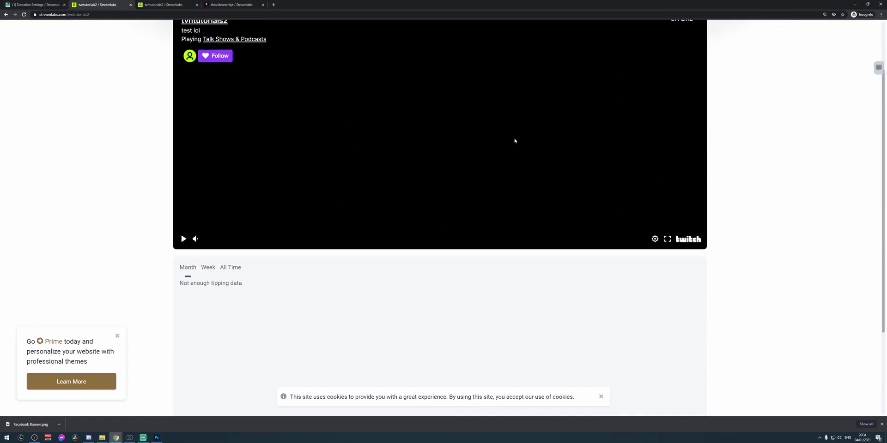
{"action": "scroll", "coordinate": [419, 110], "scroll_direction": "up", "scroll_amount": 3}
{"action": "scroll", "coordinate": [515, 160], "scroll_direction": "down", "scroll_amount": 3}
{"action": "scroll", "coordinate": [457, 269], "scroll_direction": "up", "scroll_amount": 3}
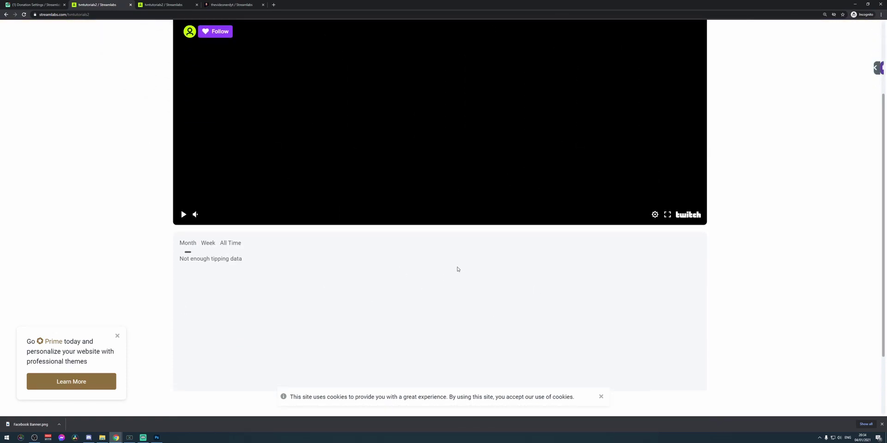
View another streamer's tip page, then return to the Twitch channel panels.
{"action": "key", "text": "ctrl+Tab"}
{"action": "key", "text": "ctrl+Tab"}
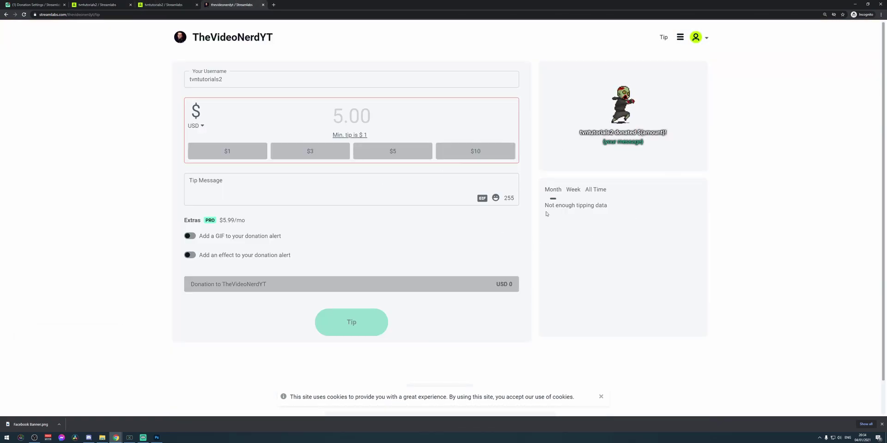
{"action": "key", "text": "alt+Tab"}
{"action": "scroll", "coordinate": [221, 231], "scroll_direction": "up", "scroll_amount": 3}
{"action": "scroll", "coordinate": [221, 231], "scroll_direction": "down", "scroll_amount": 5}
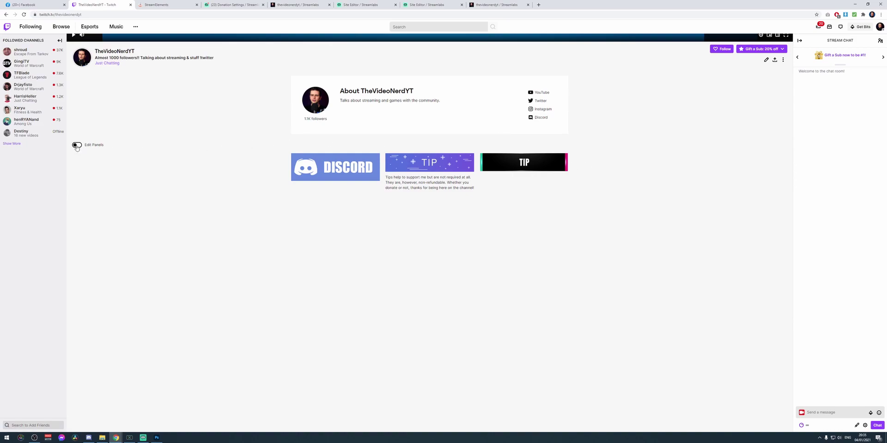
Add a new text or image panel and upload the TIP image file.
{"action": "left_click", "coordinate": [77, 145]}
{"action": "scroll", "coordinate": [96, 125], "scroll_direction": "down", "scroll_amount": 1}
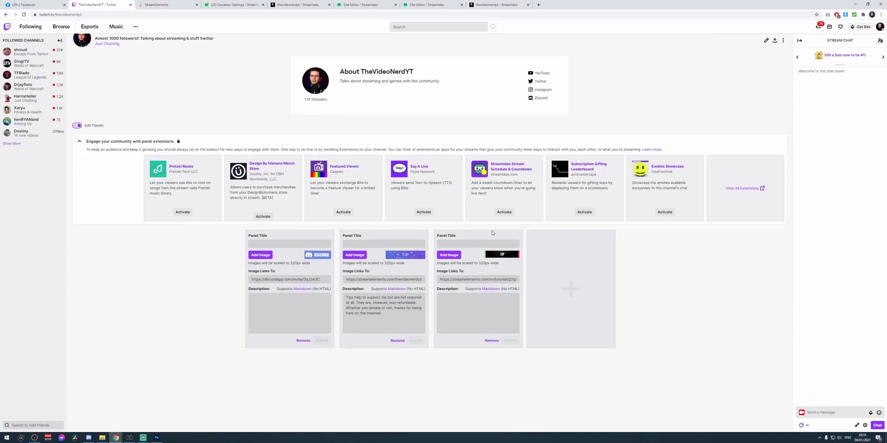
{"action": "left_click", "coordinate": [572, 296]}
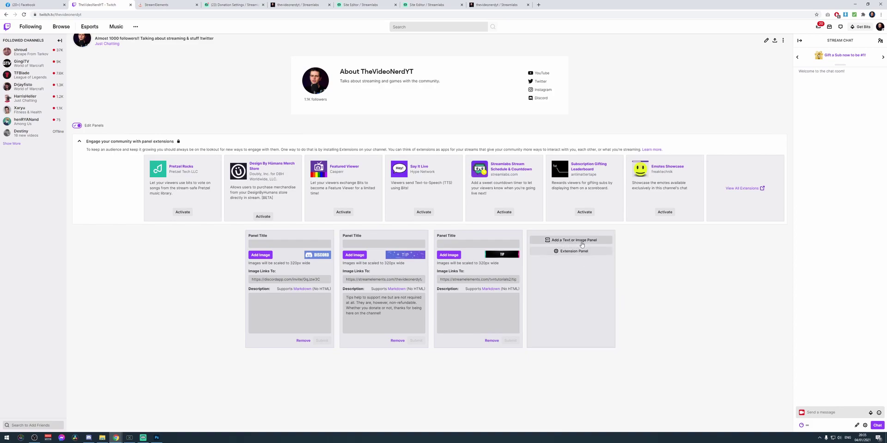
{"action": "left_click", "coordinate": [590, 241]}
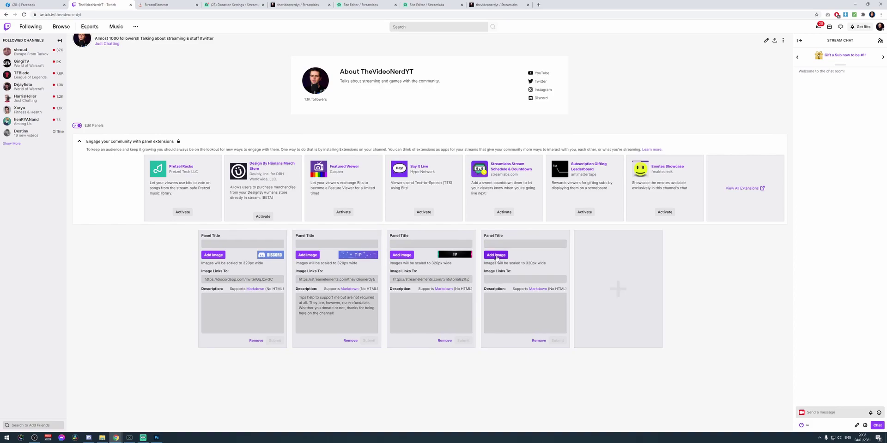
{"action": "left_click", "coordinate": [496, 255]}
{"action": "left_click", "coordinate": [437, 230]}
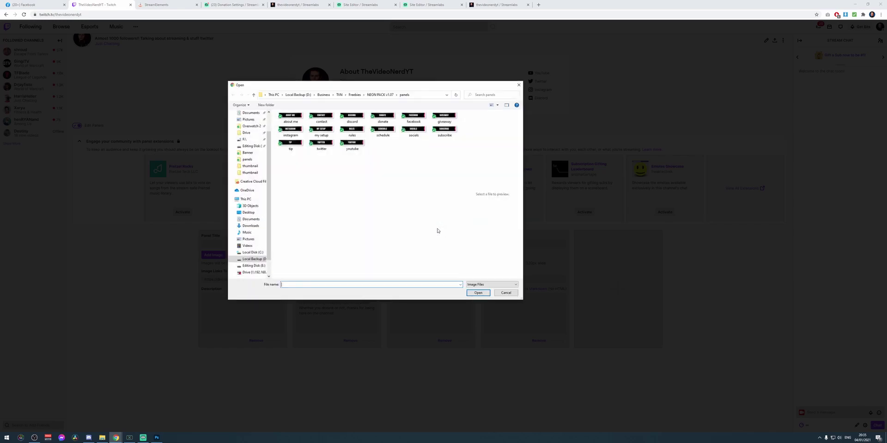
{"action": "left_click", "coordinate": [291, 143]}
{"action": "double_click", "coordinate": [290, 143]}
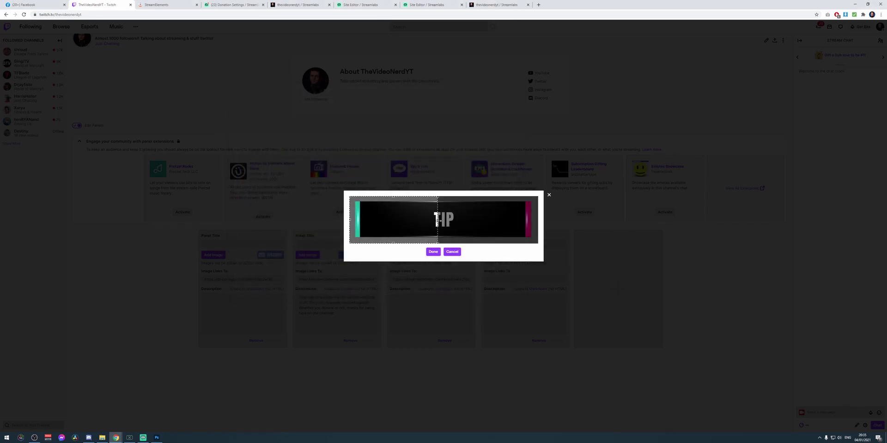
Crop the TIP image to remove its grey left and right margins.
{"action": "left_click_drag", "start_coordinate": [438, 220], "coordinate": [555, 227]}
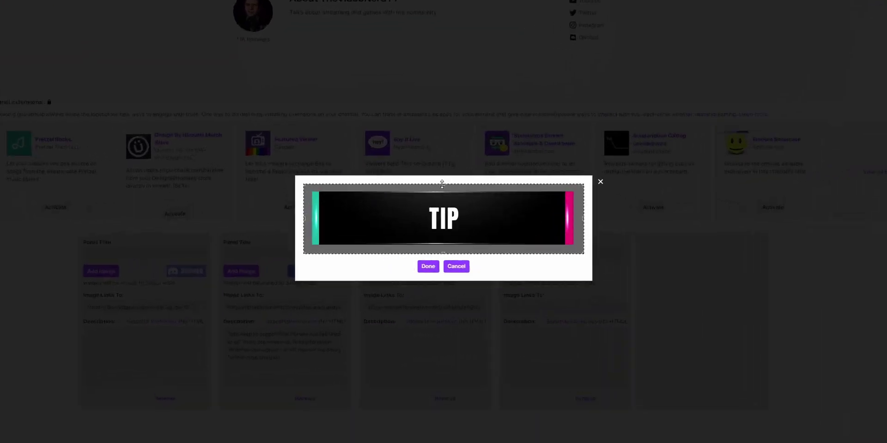
{"action": "left_click_drag", "start_coordinate": [443, 197], "coordinate": [443, 201]}
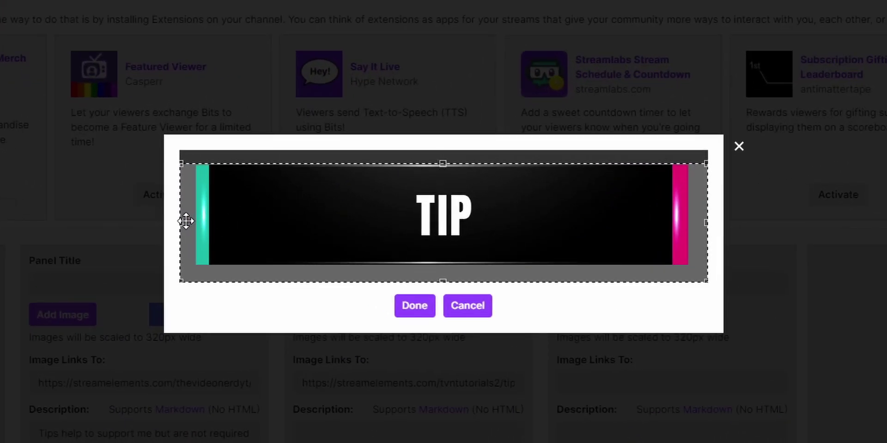
{"action": "left_click_drag", "start_coordinate": [180, 220], "coordinate": [194, 221]}
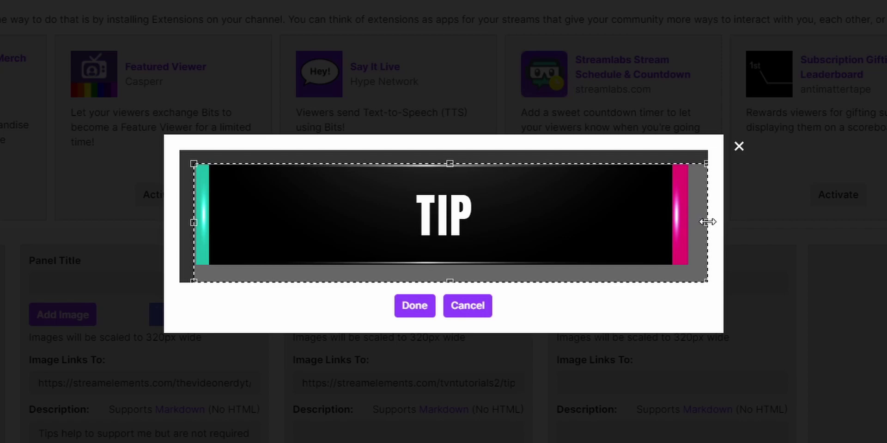
{"action": "left_click_drag", "start_coordinate": [706, 223], "coordinate": [690, 224]}
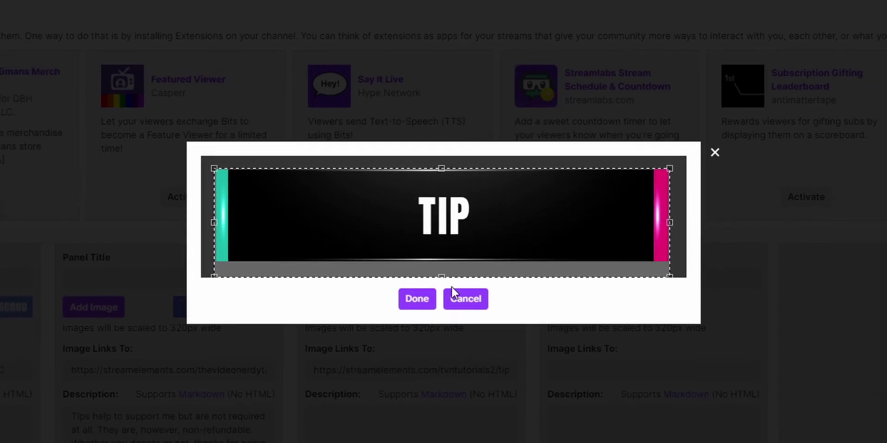
{"action": "left_click", "coordinate": [415, 306]}
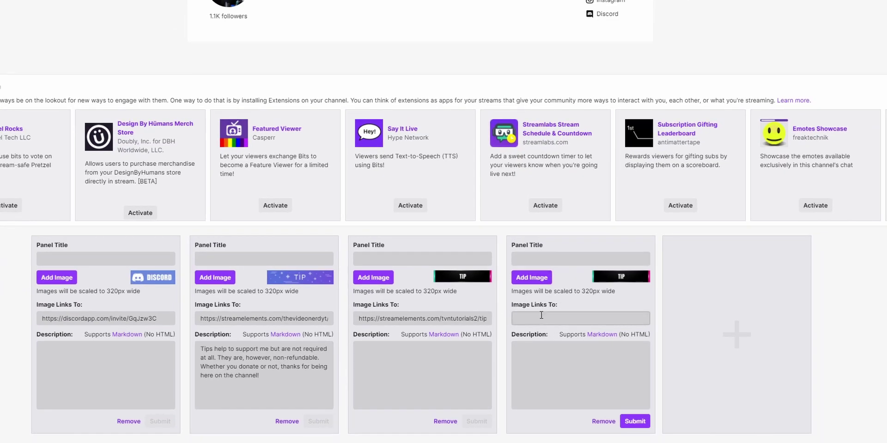
Link the panel to the Streamlabs tip page and caption it '^Thanks for all tips'.
{"action": "left_click", "coordinate": [571, 318]}
{"action": "type", "text": "https://streamlabs.com/tvntutorials2"}
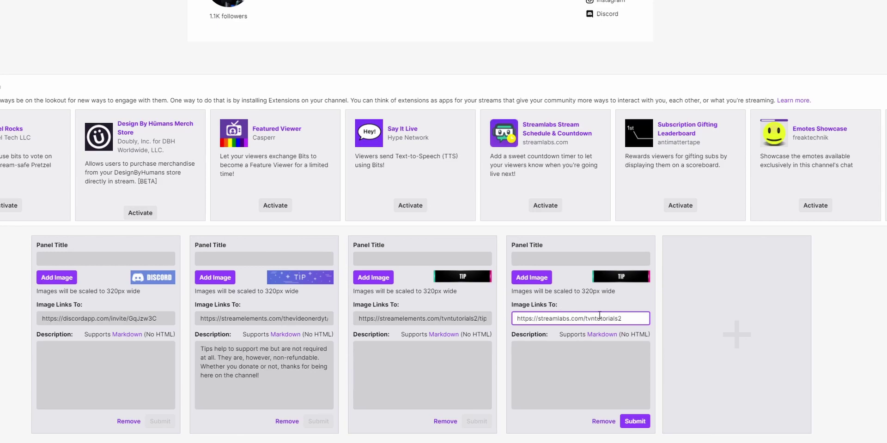
{"action": "left_click", "coordinate": [548, 354]}
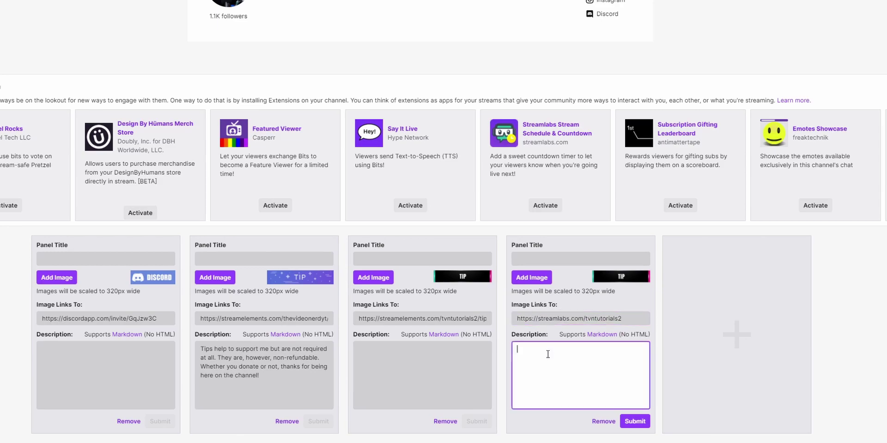
{"action": "type", "text": "^Thanks for all tips"}
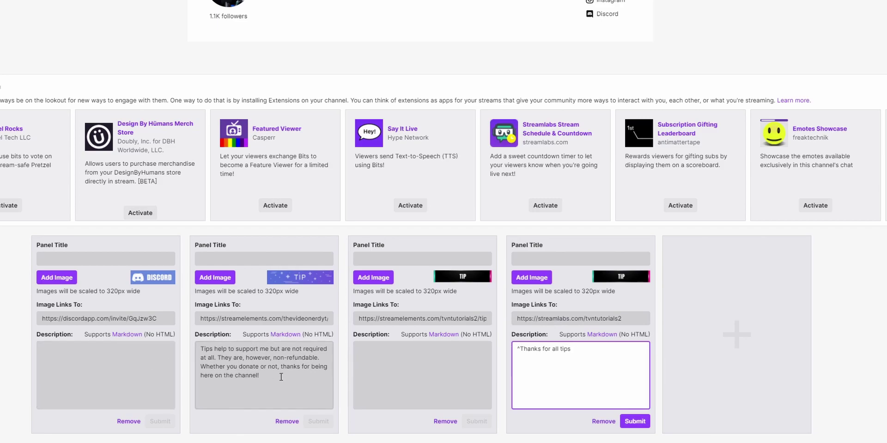
{"action": "left_click_drag", "start_coordinate": [281, 377], "coordinate": [194, 328]}
{"action": "left_click", "coordinate": [517, 365]}
Submit the panel, exit edit mode, and open the new TIP panel to test it.
{"action": "left_click", "coordinate": [636, 421]}
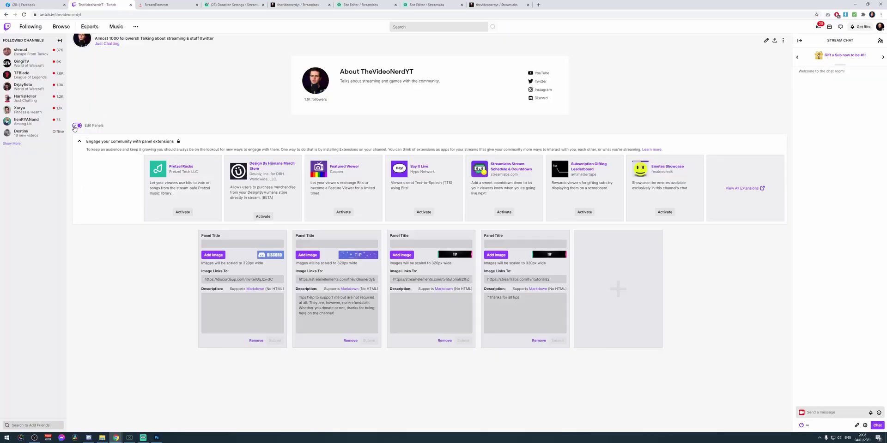
{"action": "left_click", "coordinate": [76, 127]}
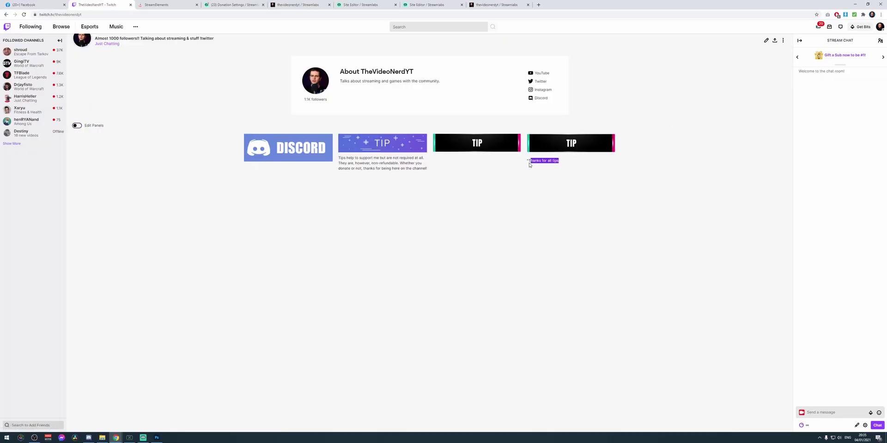
{"action": "left_click", "coordinate": [572, 147]}
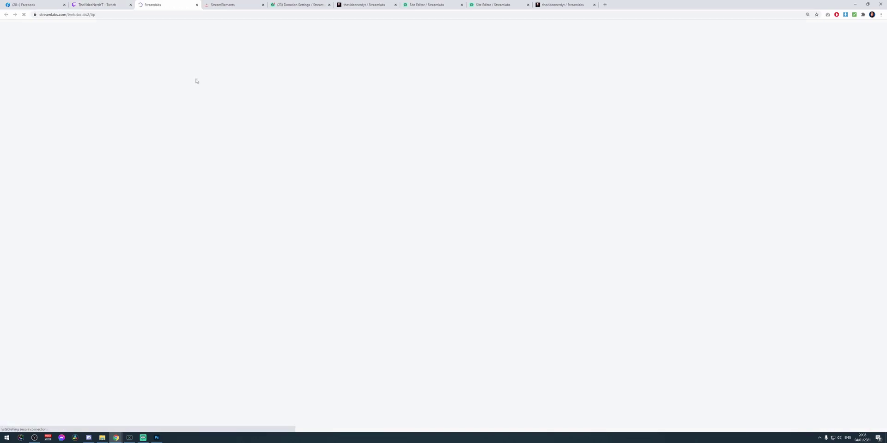